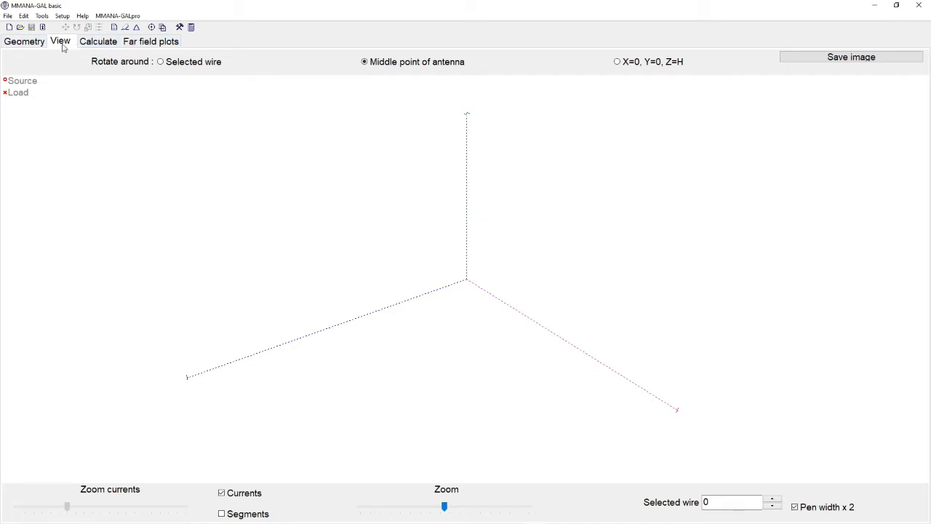
# Examine the empty wire table and the antenna view's axes, and preview the wire coordinates in wavelength units before restoring metres
pyautogui.click(33, 44)
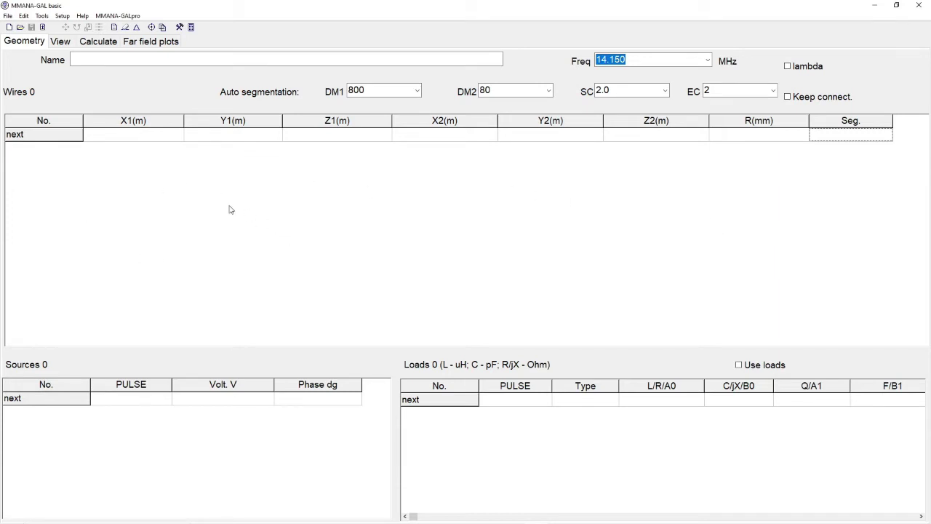
pyautogui.click(56, 43)
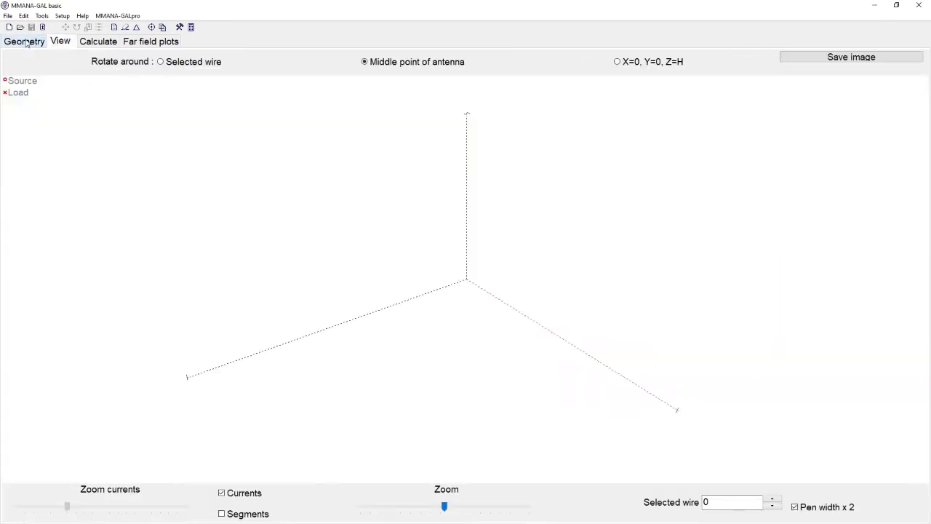
pyautogui.click(25, 42)
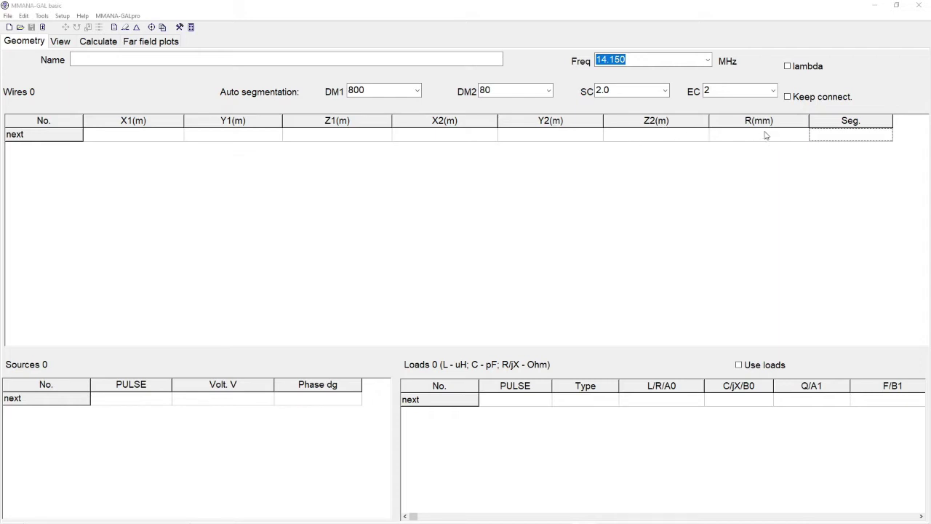
pyautogui.click(788, 67)
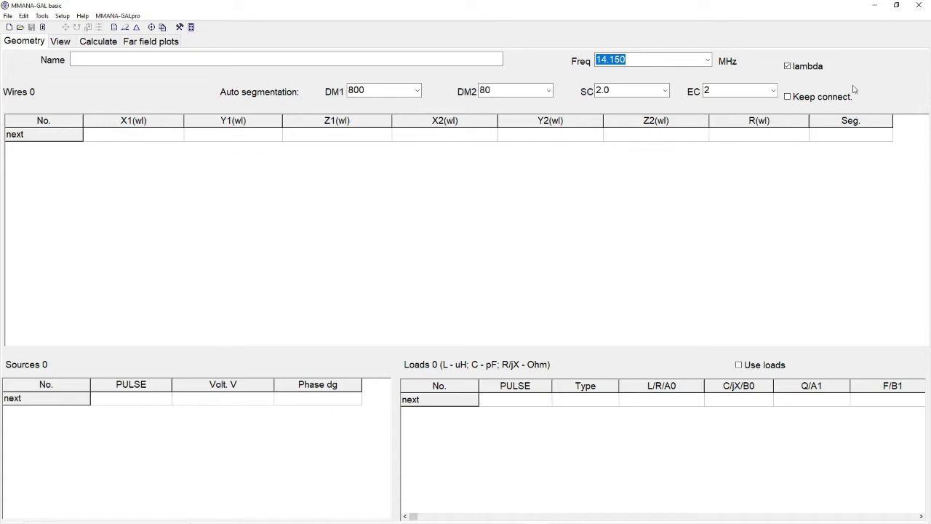
pyautogui.click(787, 66)
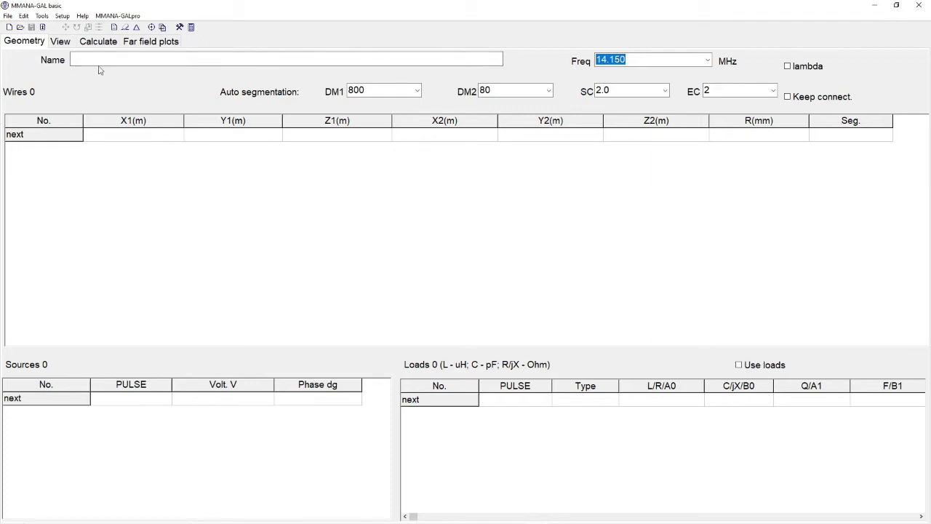
pyautogui.click(58, 43)
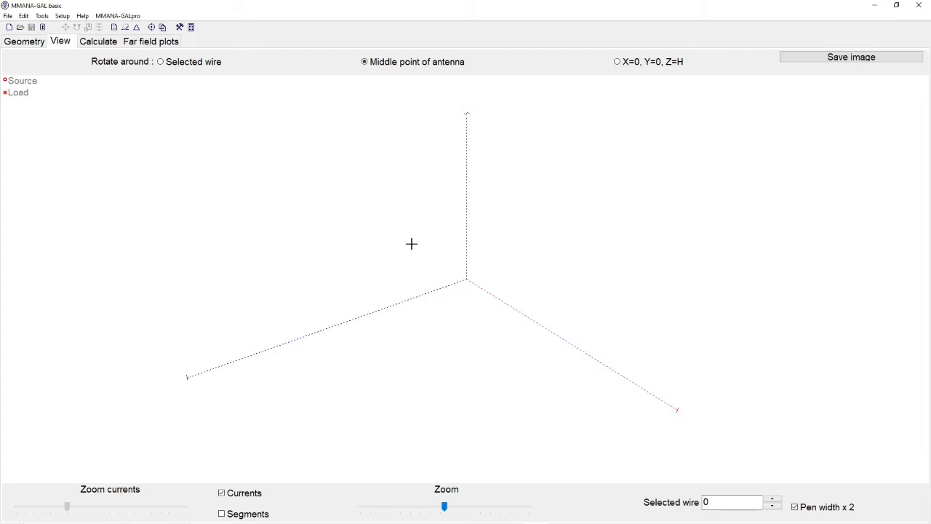
pyautogui.moveTo(567, 274); pyautogui.dragTo(478, 232)
pyautogui.click(22, 41)
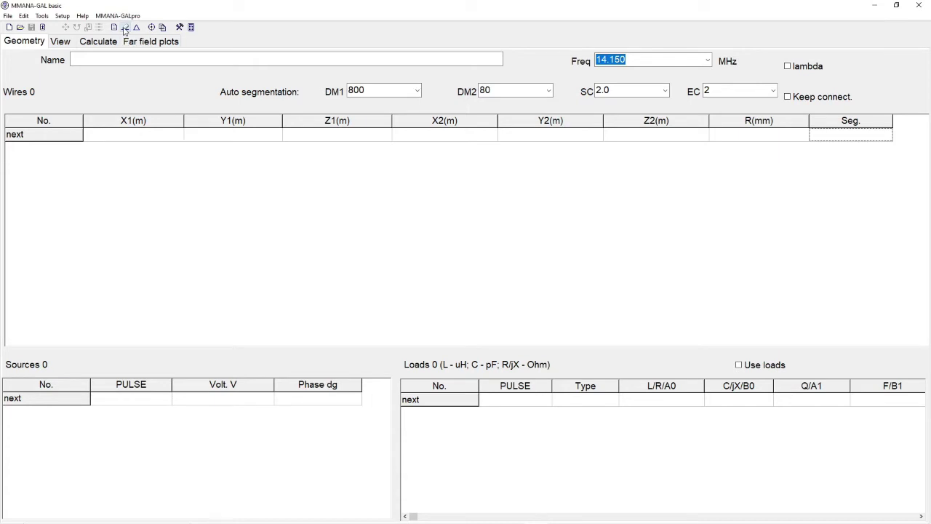
# Open the graphical wire editor and look through its 3D, XY, XZ and YZ projections
pyautogui.click(125, 28)
pyautogui.moveTo(580, 219); pyautogui.dragTo(393, 133)
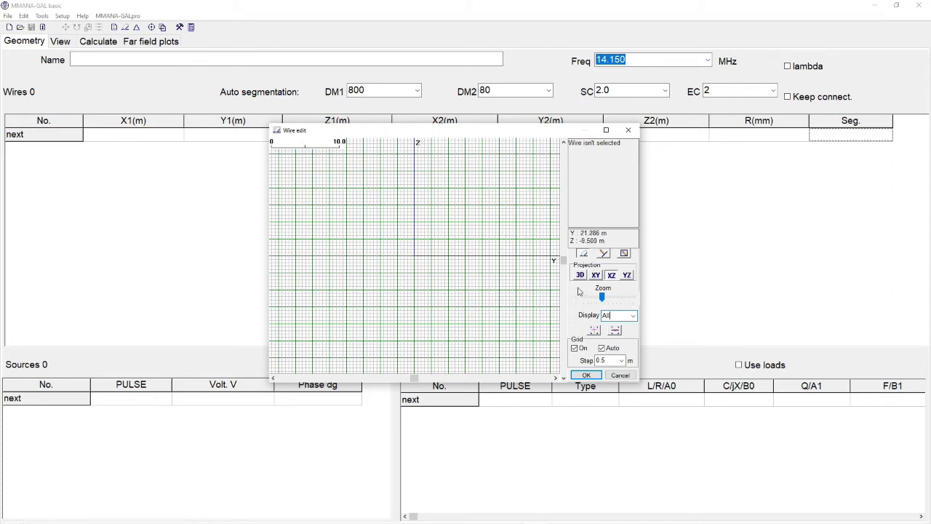
pyautogui.click(581, 276)
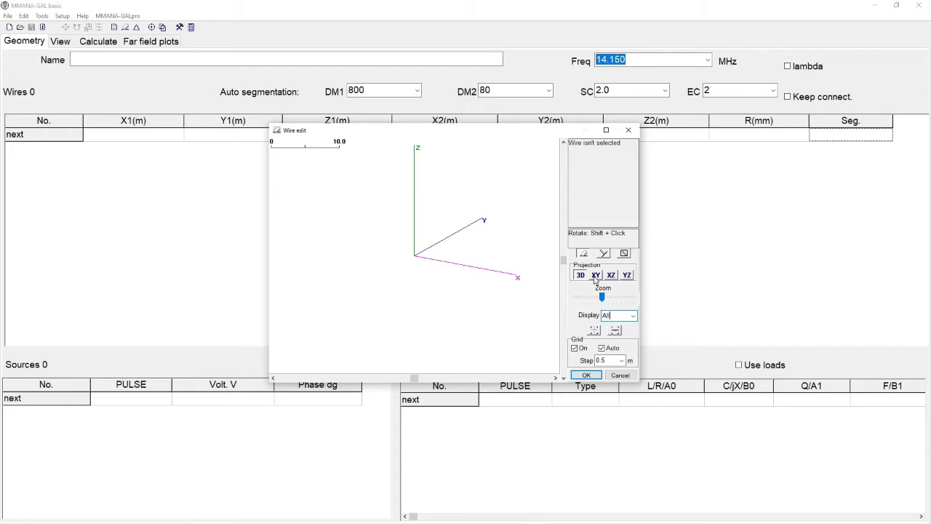
pyautogui.click(595, 276)
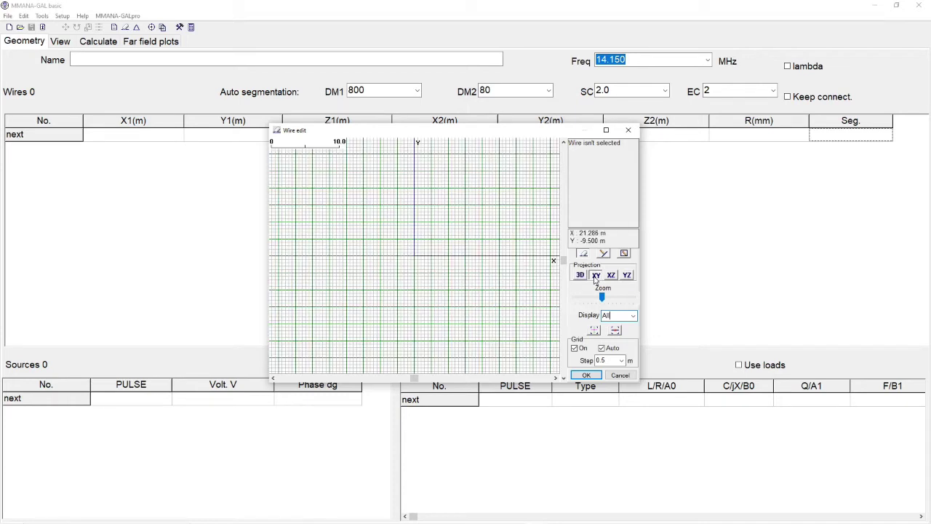
pyautogui.click(611, 275)
pyautogui.click(627, 277)
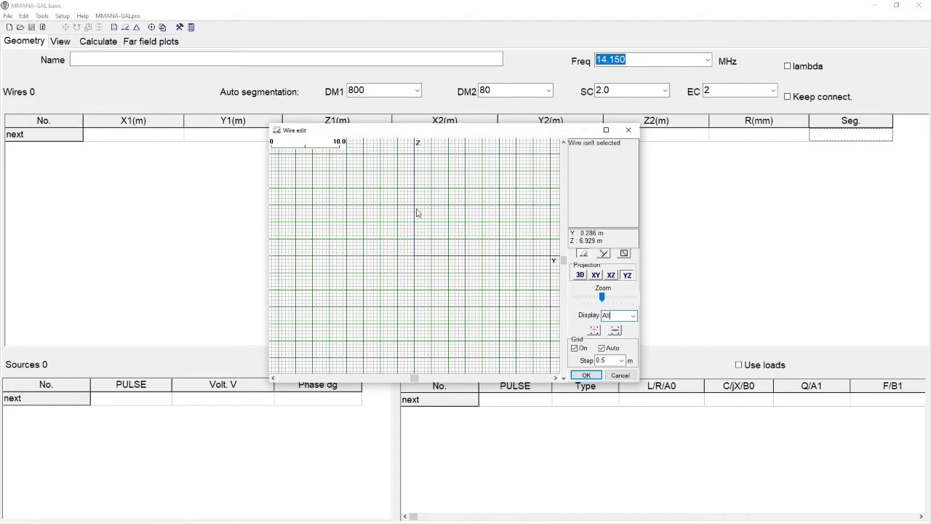
pyautogui.click(580, 275)
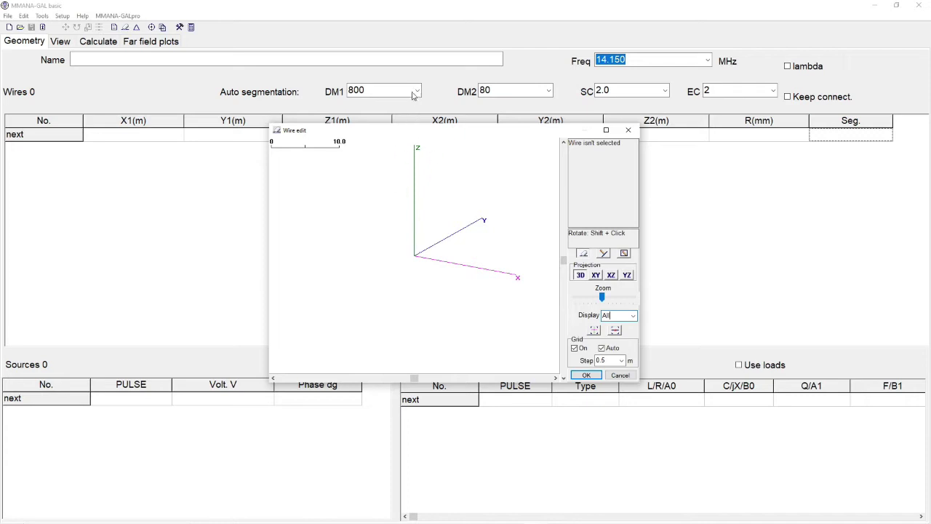
# Draw a wire along the Y axis from -10 m to 10 m in the YZ projection, and review it in the wire table and antenna view
pyautogui.click(627, 275)
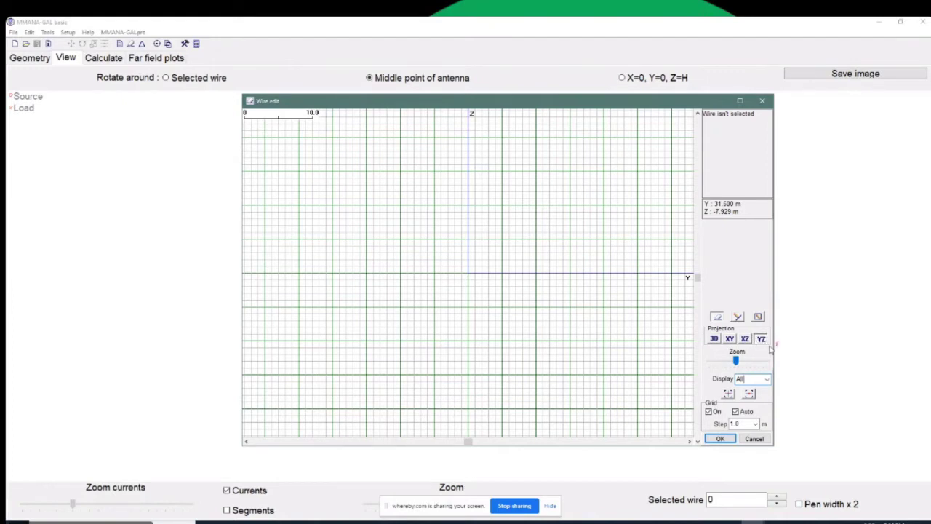
pyautogui.click(739, 319)
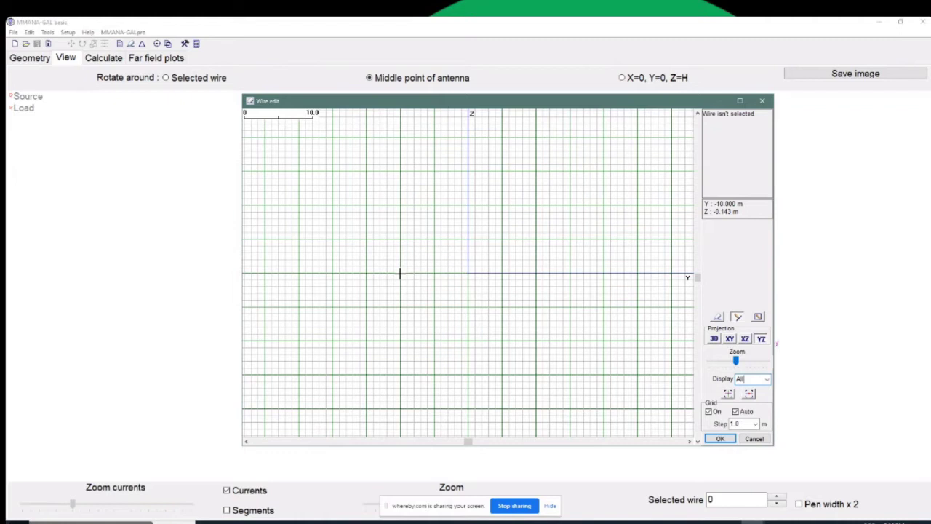
pyautogui.moveTo(400, 273); pyautogui.dragTo(536, 274)
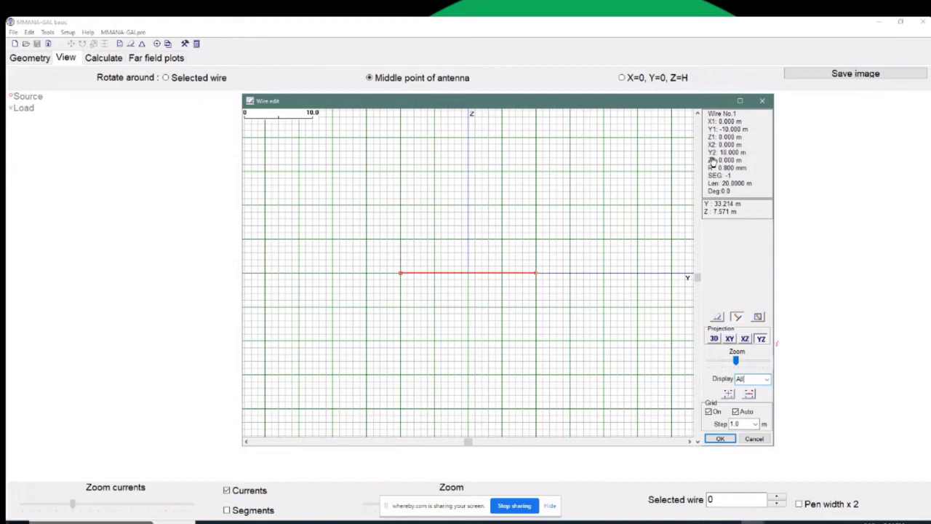
pyautogui.press('Return')
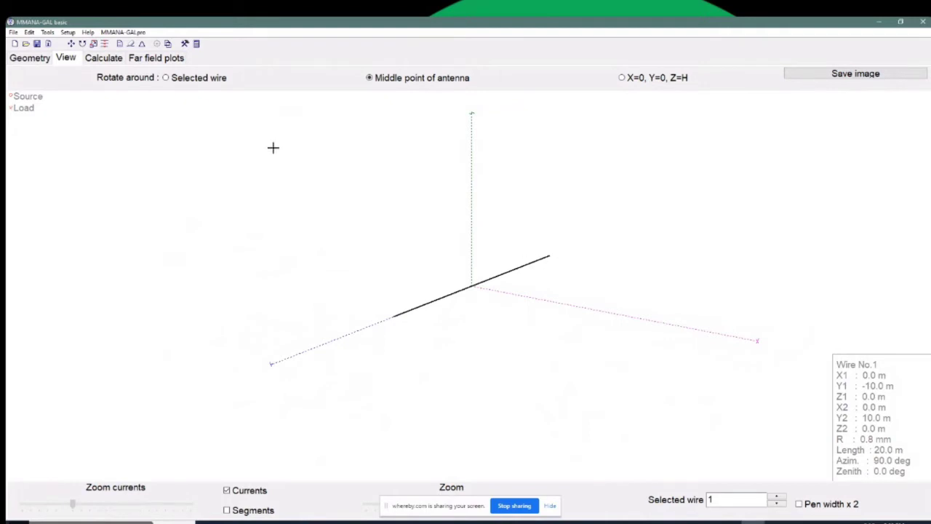
pyautogui.click(33, 58)
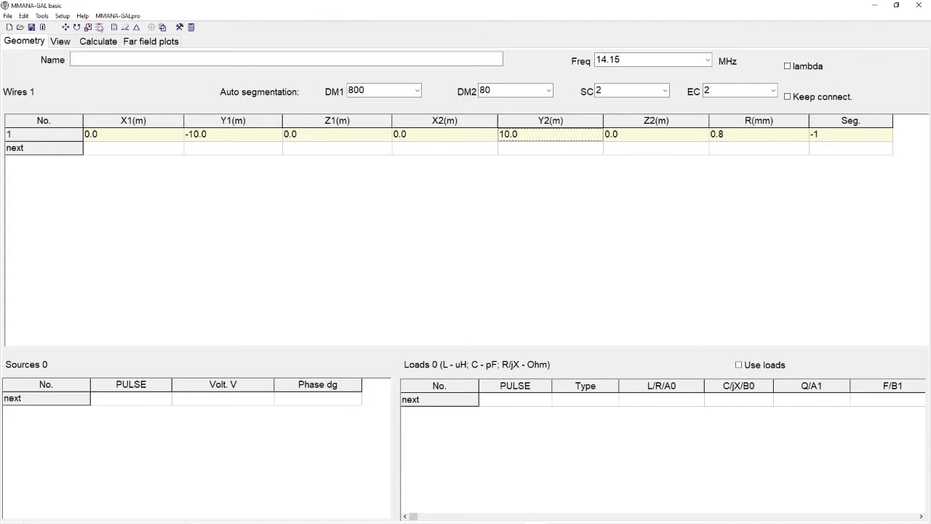
pyautogui.click(61, 41)
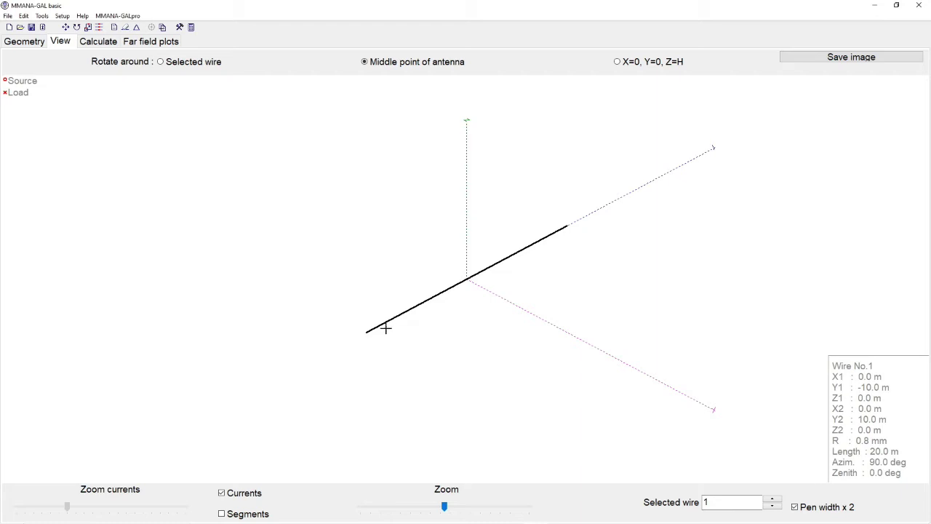
# Set the antenna's default frequency to 7.1 MHz in the geometry data
pyautogui.click(24, 42)
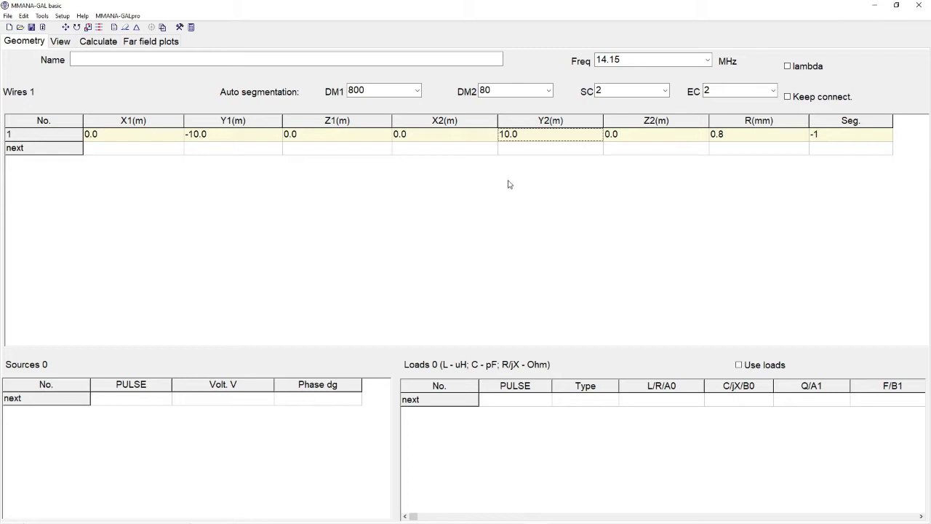
pyautogui.click(625, 60)
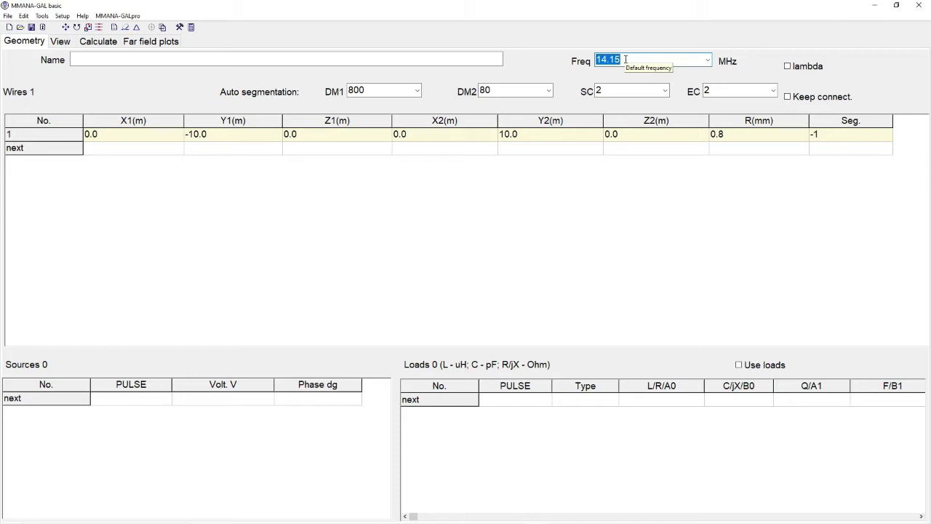
pyautogui.write('7.1')
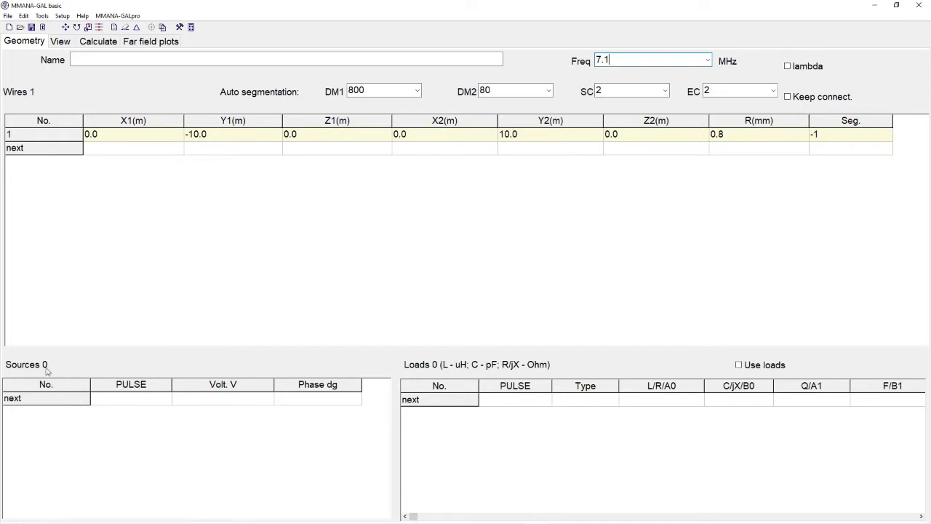
# Add a source at the centre of wire 1 with the pulse w1c
pyautogui.click(127, 399)
pyautogui.write('w1c')
pyautogui.press('Return')
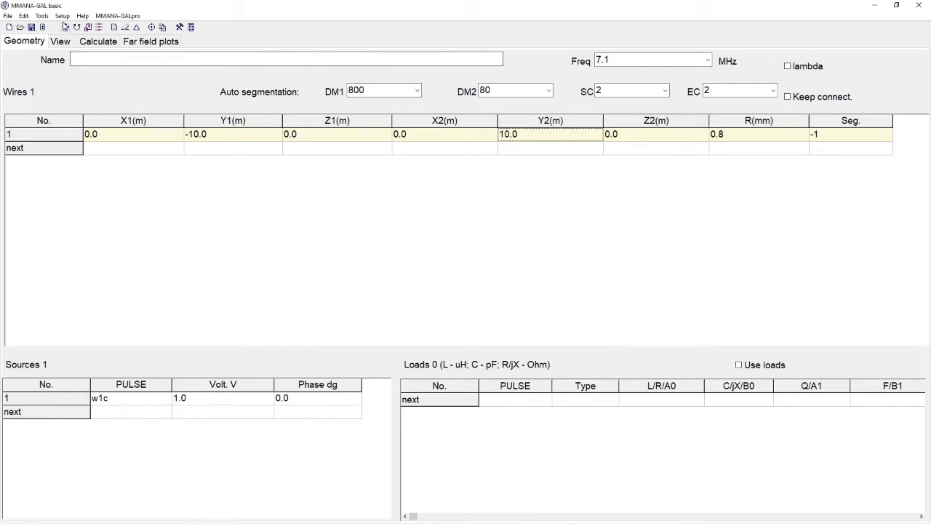
# Check the standard SWR impedance in the program setup and accept the settings
pyautogui.click(62, 16)
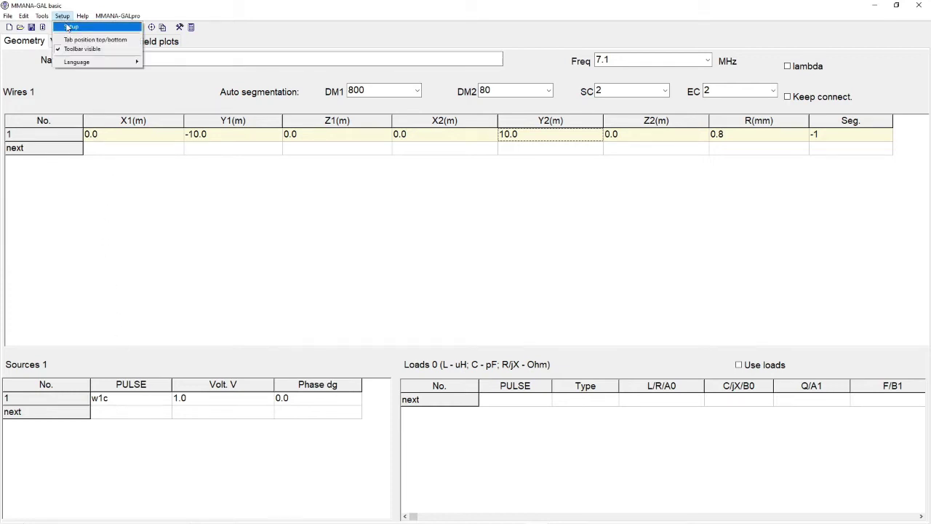
pyautogui.click(68, 26)
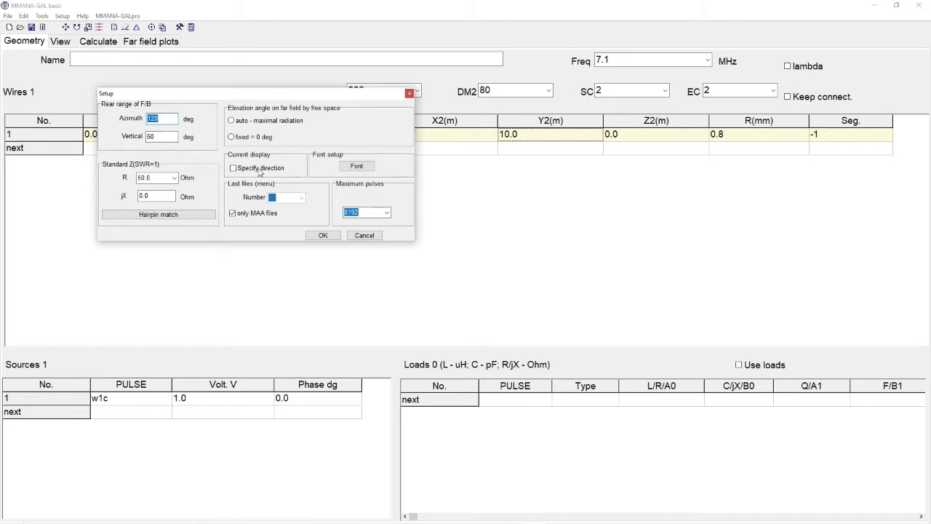
pyautogui.click(155, 176)
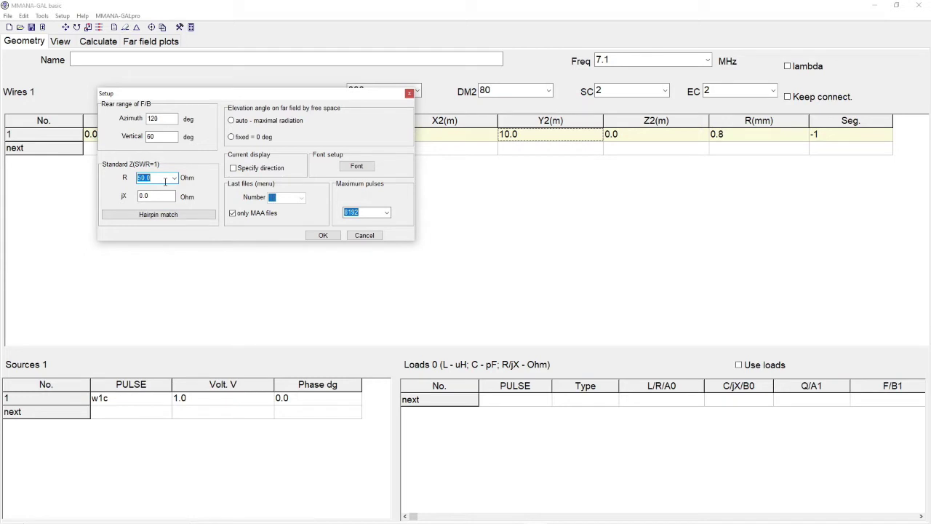
pyautogui.click(323, 235)
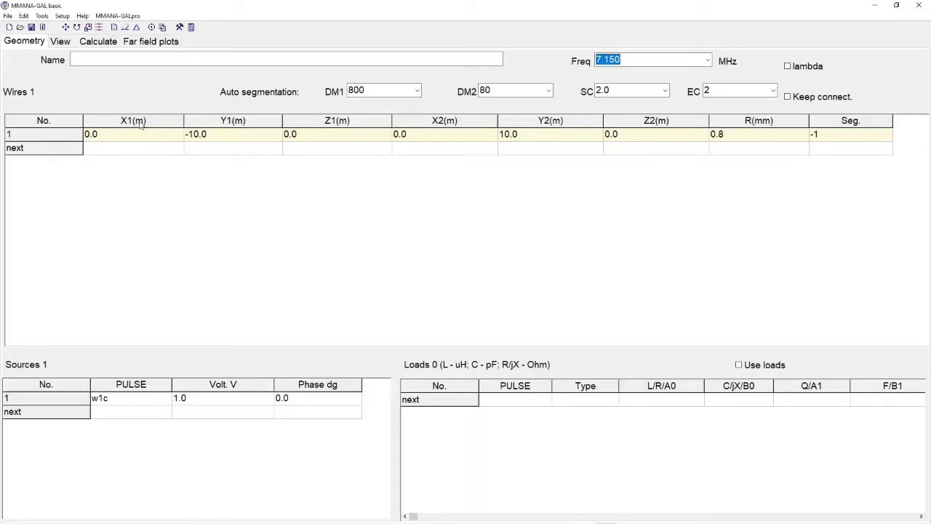
# Check the source's position on the wire in the antenna view and return to the geometry data
pyautogui.click(61, 42)
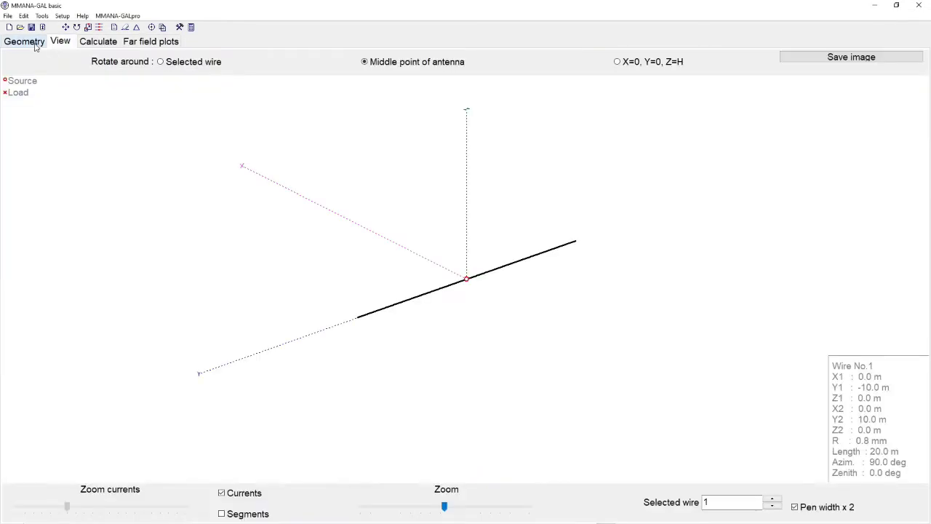
pyautogui.click(29, 43)
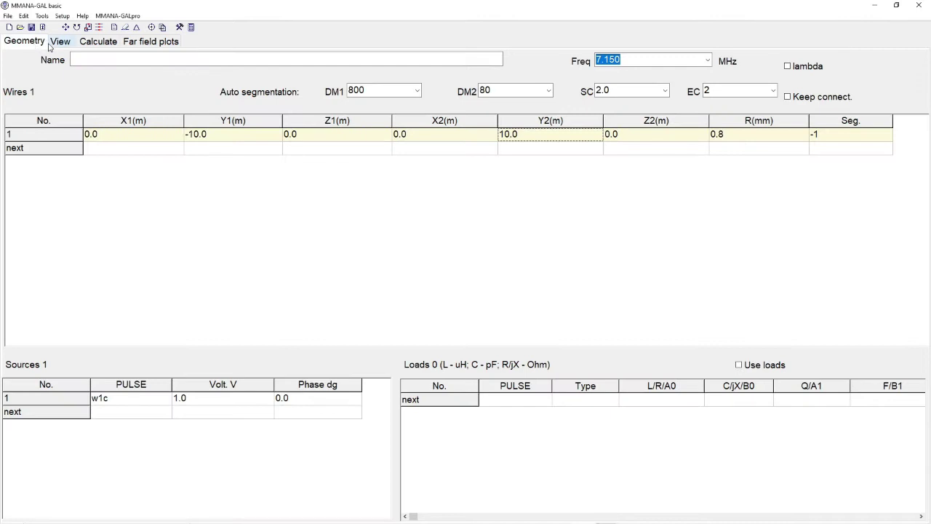
# Calculate the antenna in free space with Cu wire as the material
pyautogui.click(97, 43)
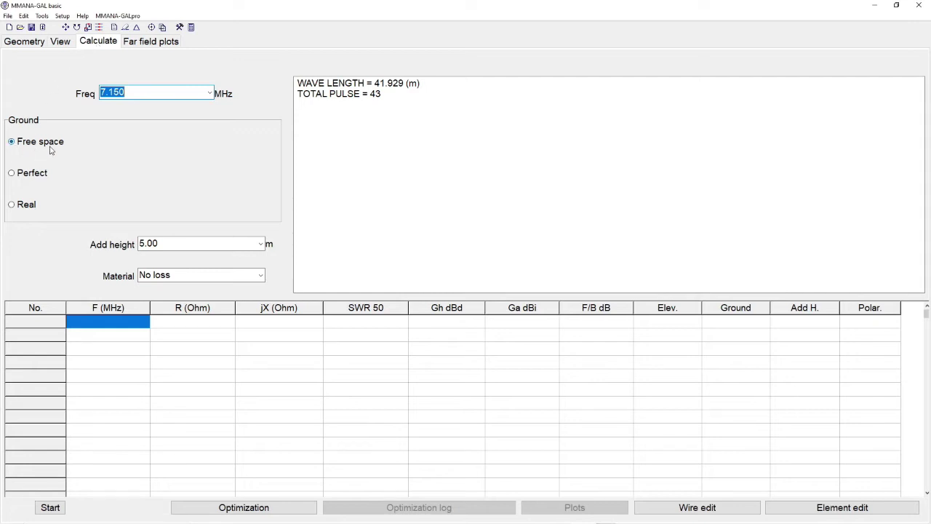
pyautogui.click(15, 142)
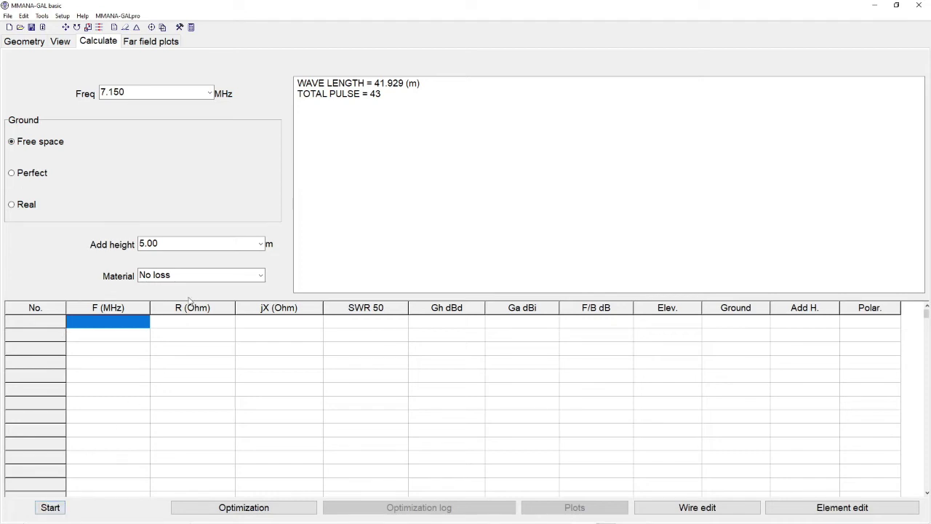
pyautogui.click(260, 275)
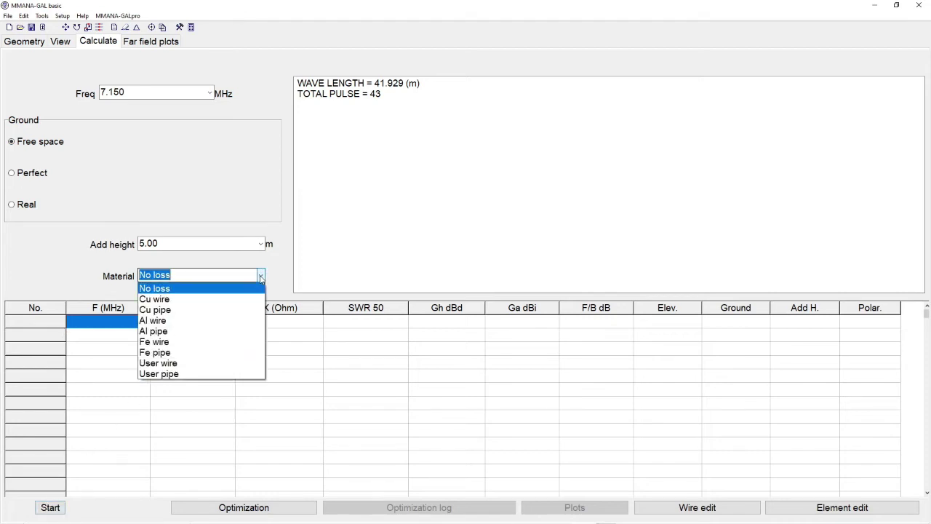
pyautogui.click(223, 299)
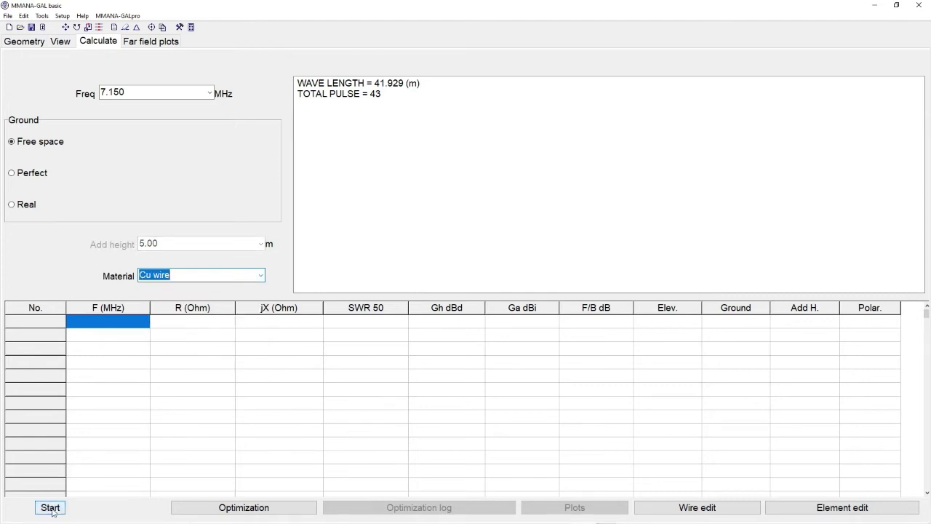
pyautogui.click(55, 509)
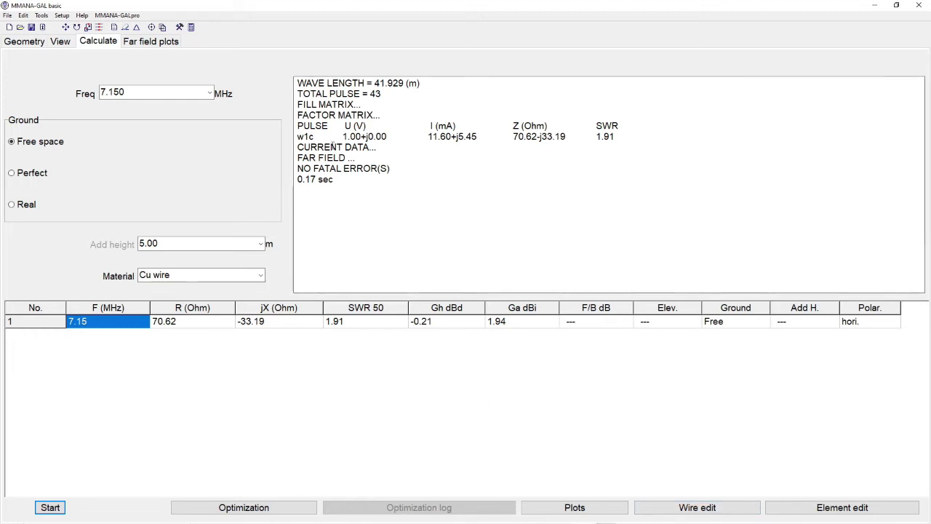
# Examine the dipole's far field plots and return to the calculation results
pyautogui.click(156, 42)
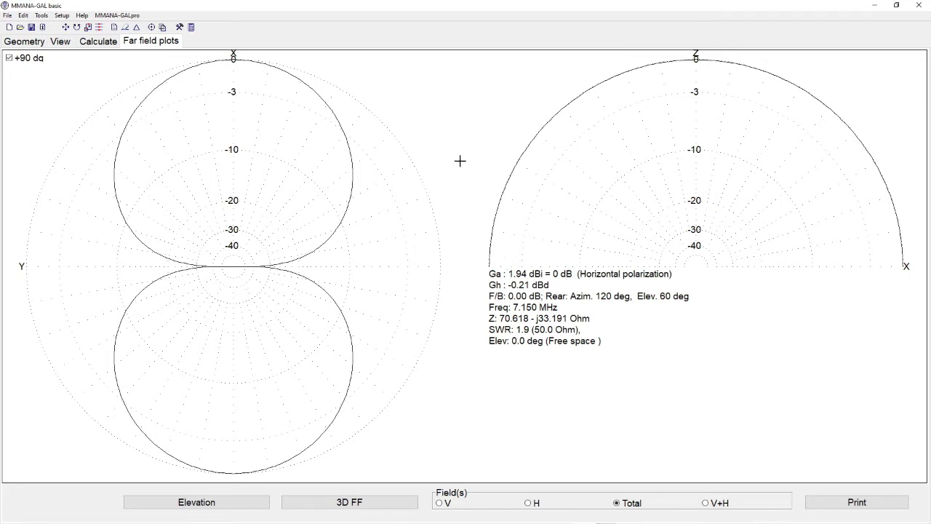
pyautogui.click(98, 41)
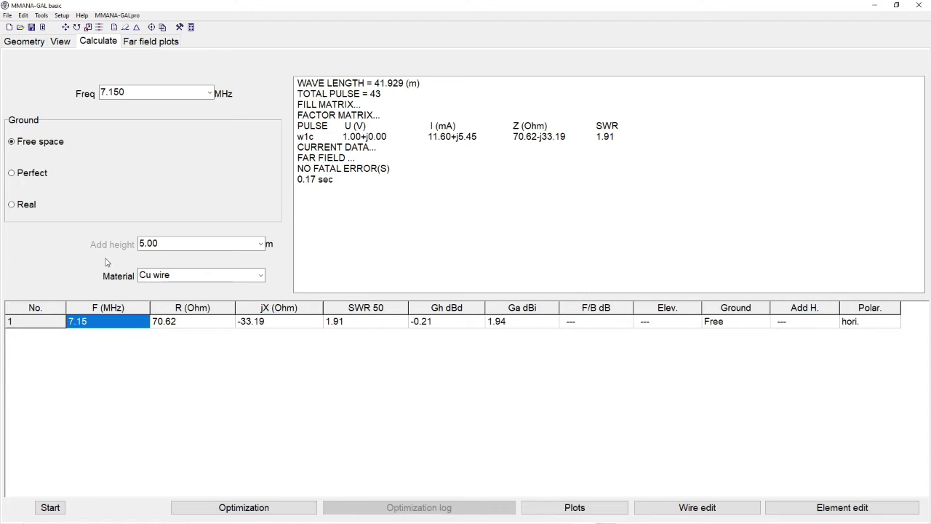
# Open the frequency plots, set the bandwidth to 800 kHz and run the detailed calculation around 7.15 MHz
pyautogui.click(555, 512)
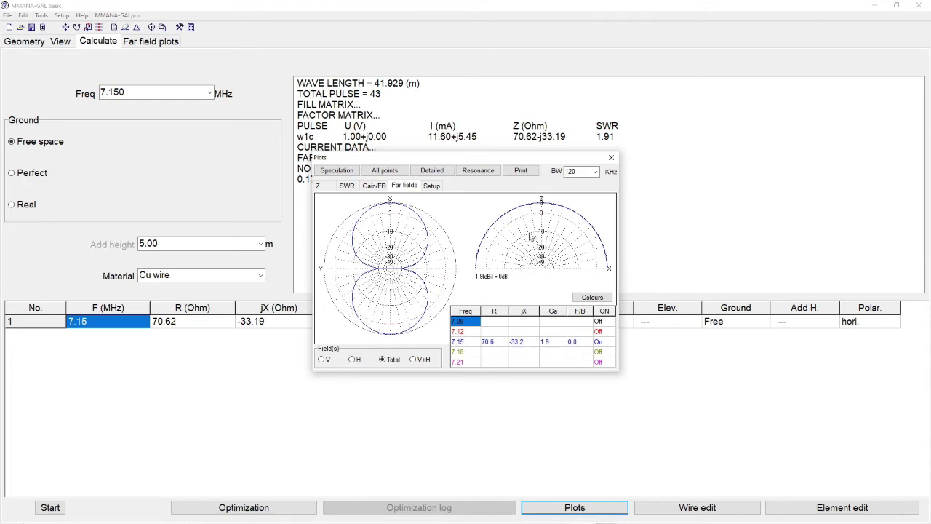
pyautogui.doubleClick(578, 171)
pyautogui.write('800')
pyautogui.click(455, 342)
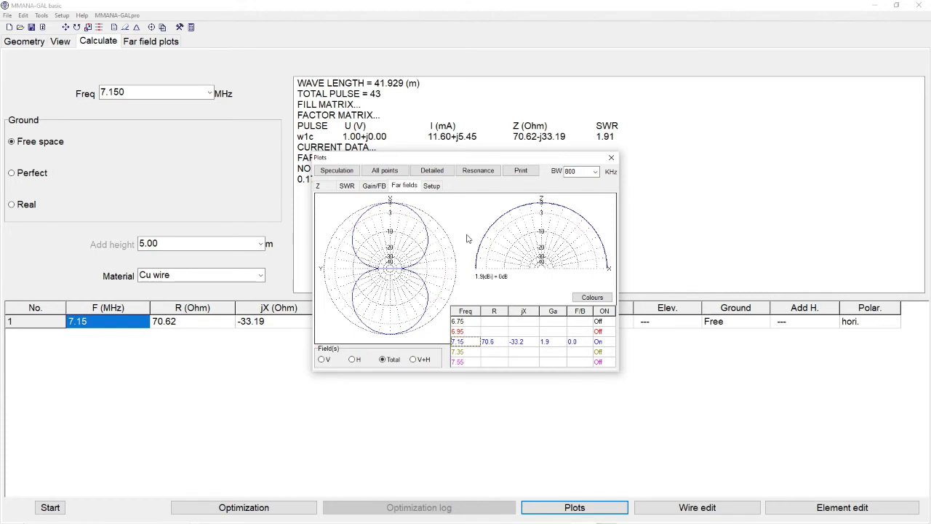
pyautogui.click(430, 171)
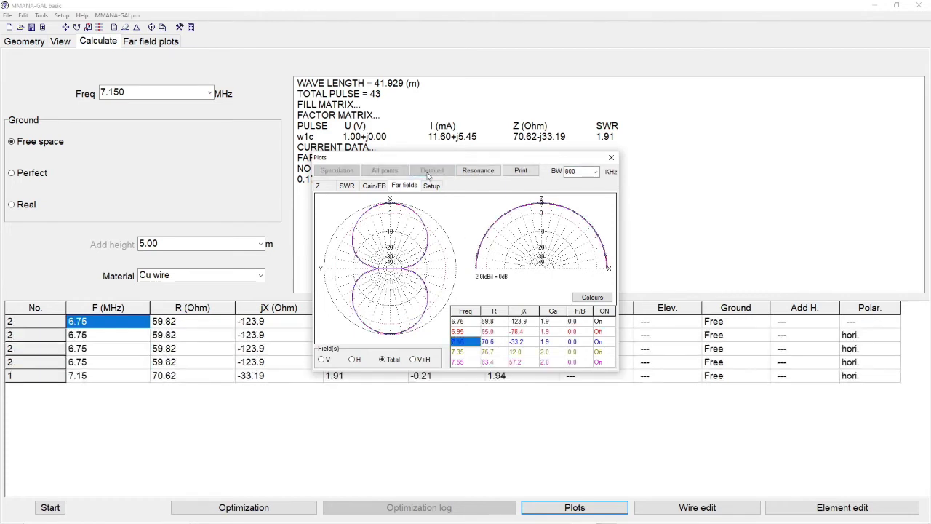
# Examine the impedance and SWR curves over the 800 kHz bandwidth
pyautogui.moveTo(445, 158); pyautogui.dragTo(437, 50)
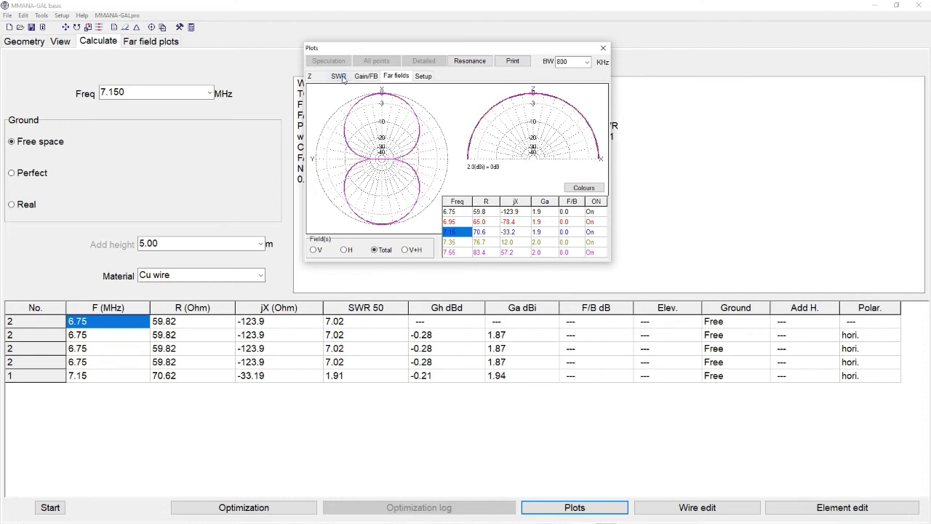
pyautogui.click(313, 77)
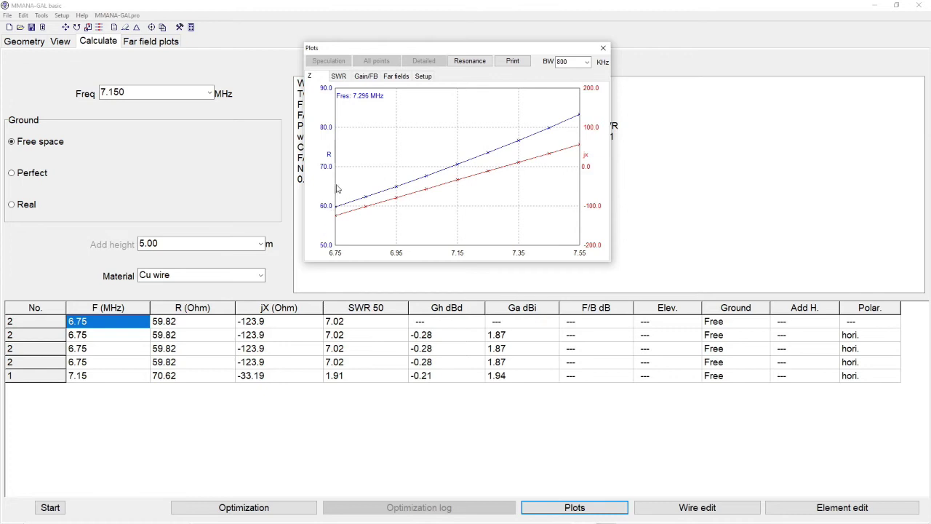
pyautogui.click(339, 77)
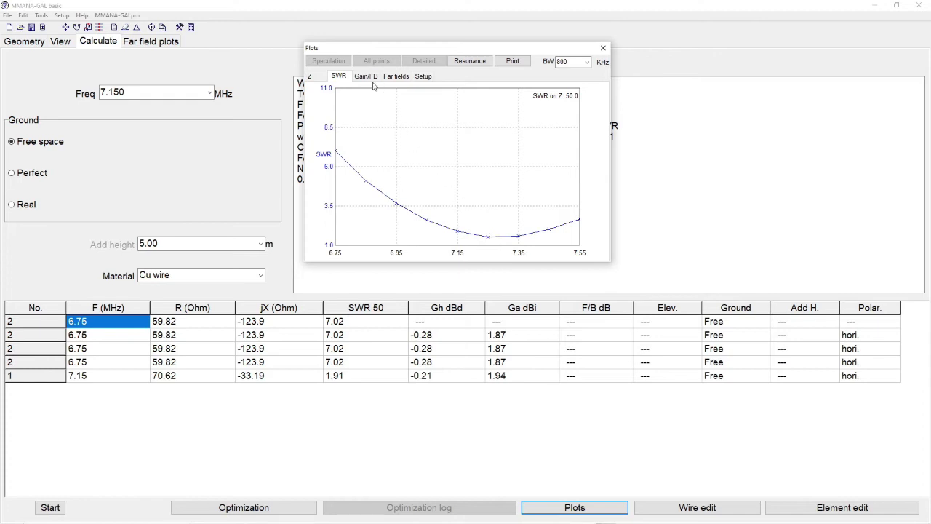
# Narrow the plot bandwidth to 400 kHz, run the detailed calculation for the SWR curve and close the plots
pyautogui.doubleClick(562, 62)
pyautogui.write('400')
pyautogui.press('Return')
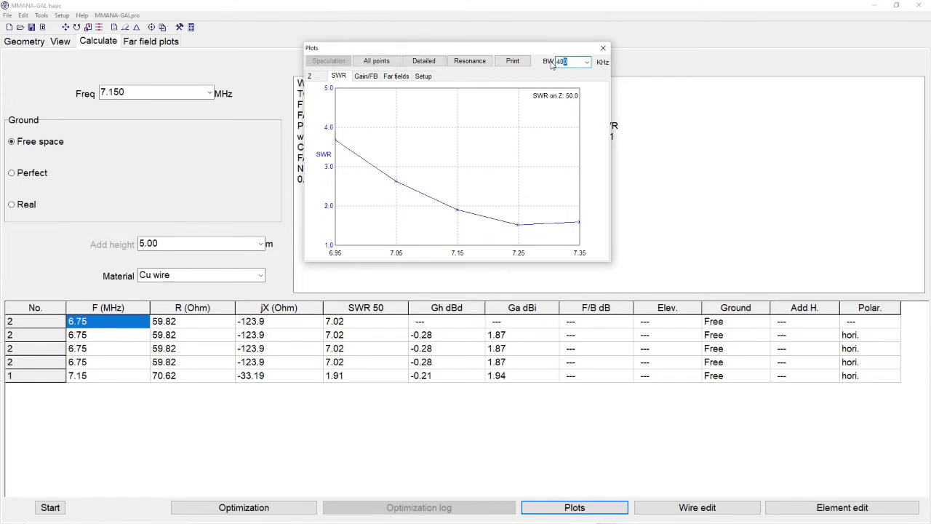
pyautogui.click(423, 61)
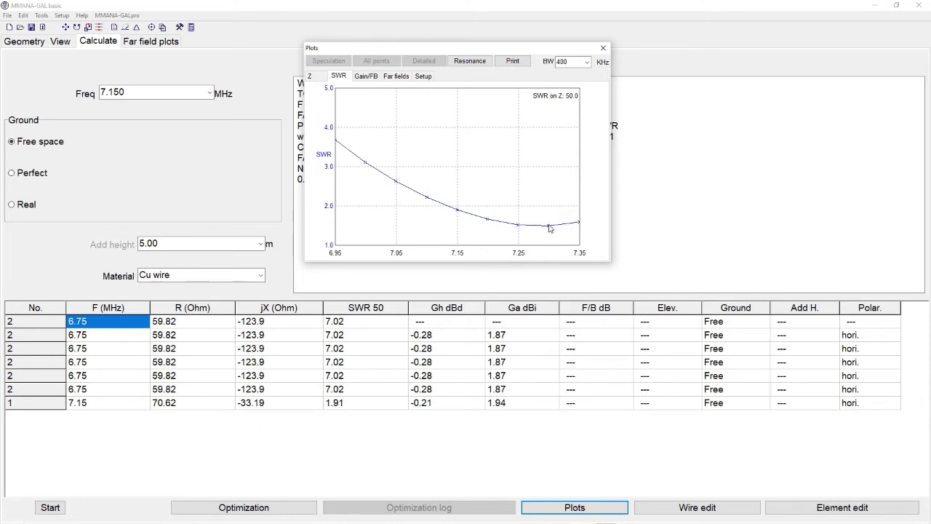
pyautogui.click(603, 48)
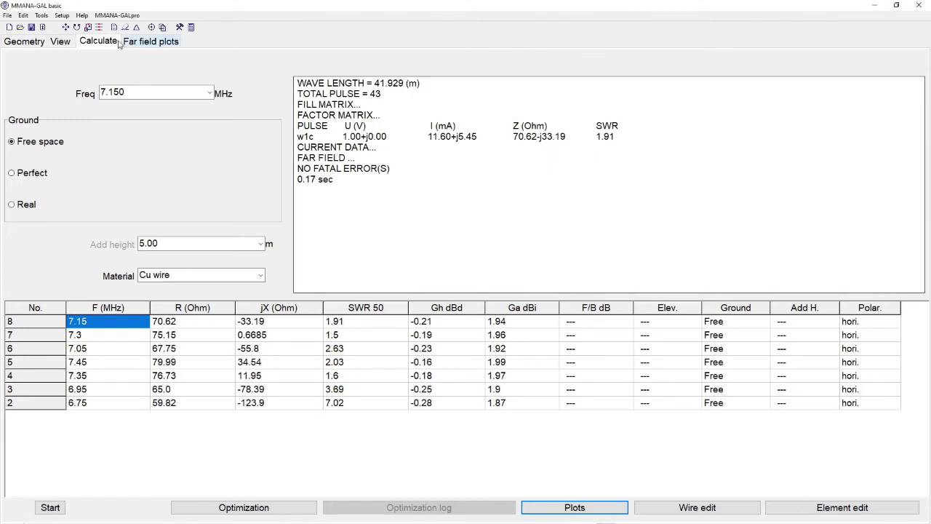
# Set the dipole's design frequency to 7.3 MHz and calculate it in free space
pyautogui.click(29, 41)
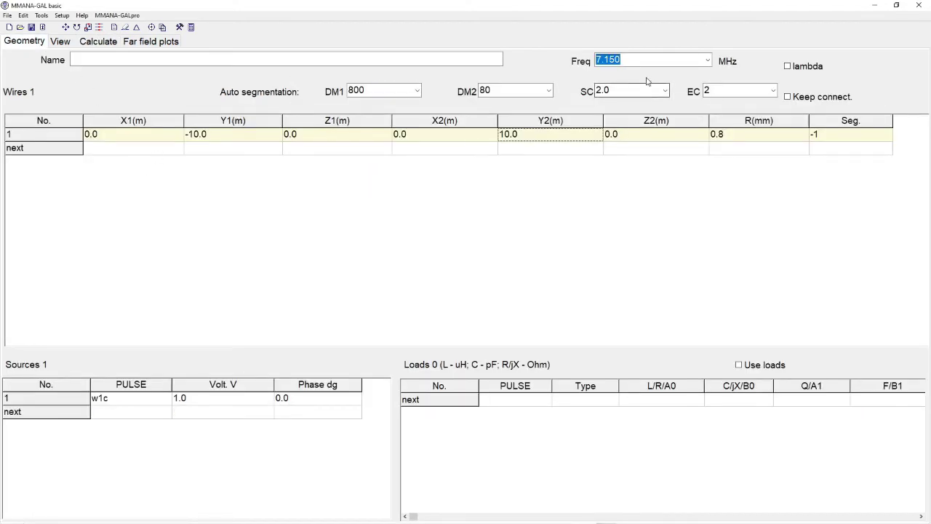
pyautogui.click(630, 60)
pyautogui.click(630, 60)
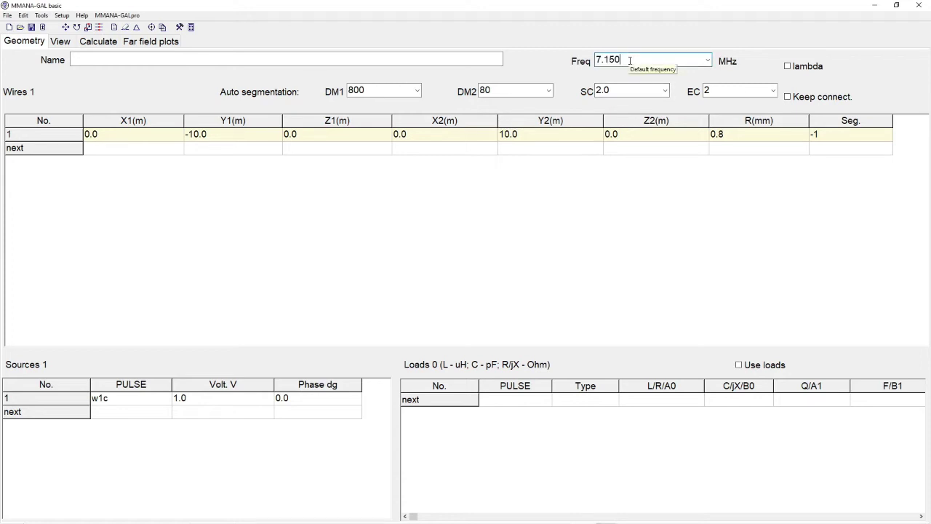
pyautogui.press('BackSpace')
pyautogui.press('BackSpace')
pyautogui.press('BackSpace')
pyautogui.write('300')
pyautogui.click(98, 42)
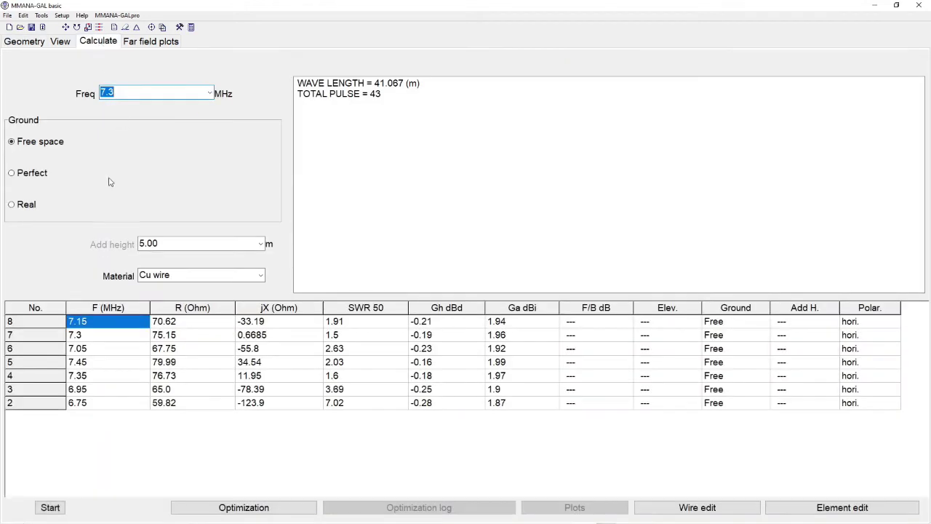
pyautogui.click(57, 509)
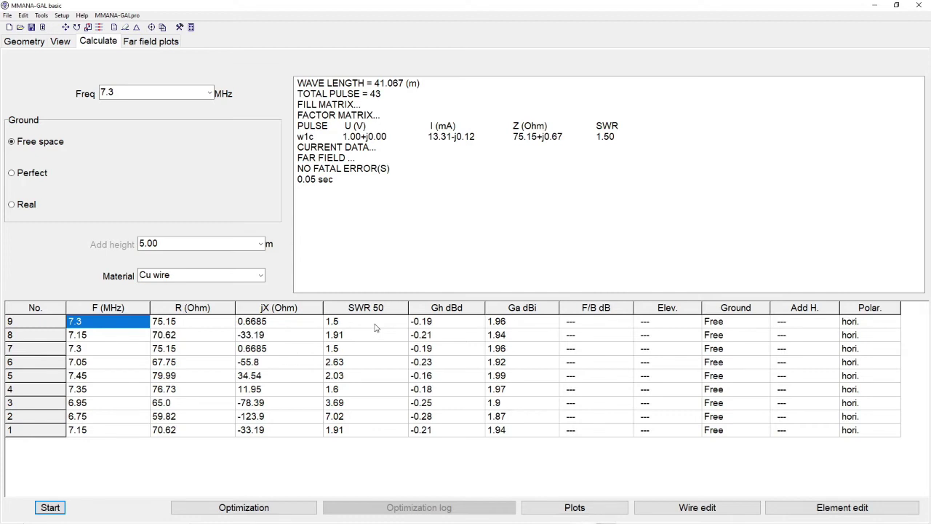
# Scale the wire on all three axes to a new frequency of 7.1 MHz and recalculate the dipole in free space
pyautogui.doubleClick(84, 326)
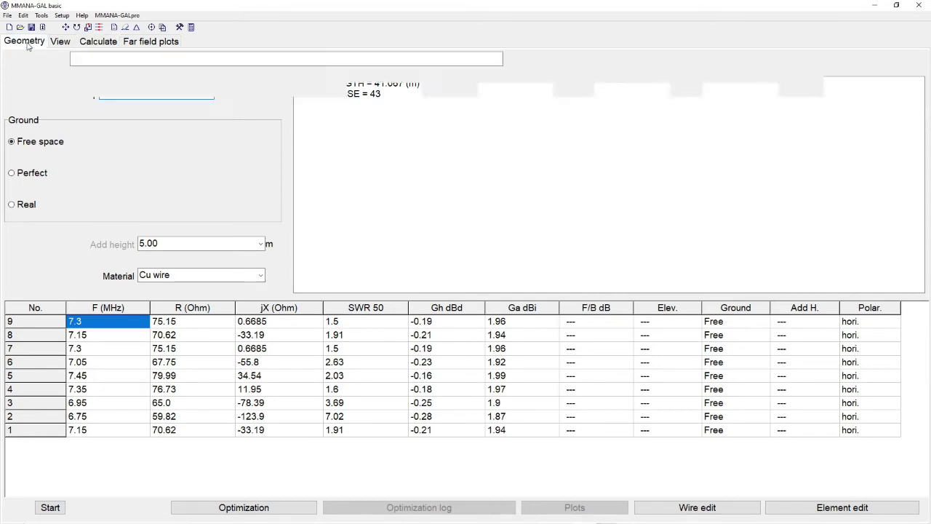
pyautogui.click(25, 42)
pyautogui.click(24, 16)
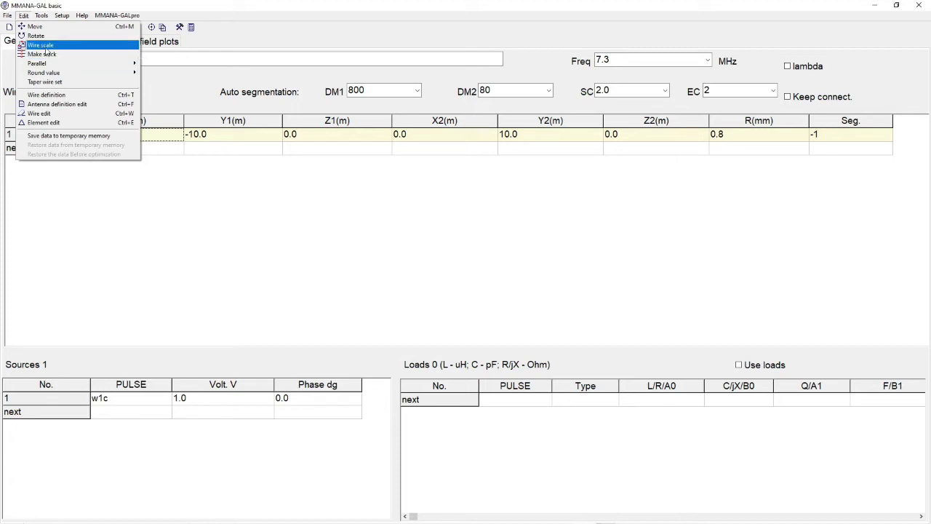
pyautogui.click(45, 48)
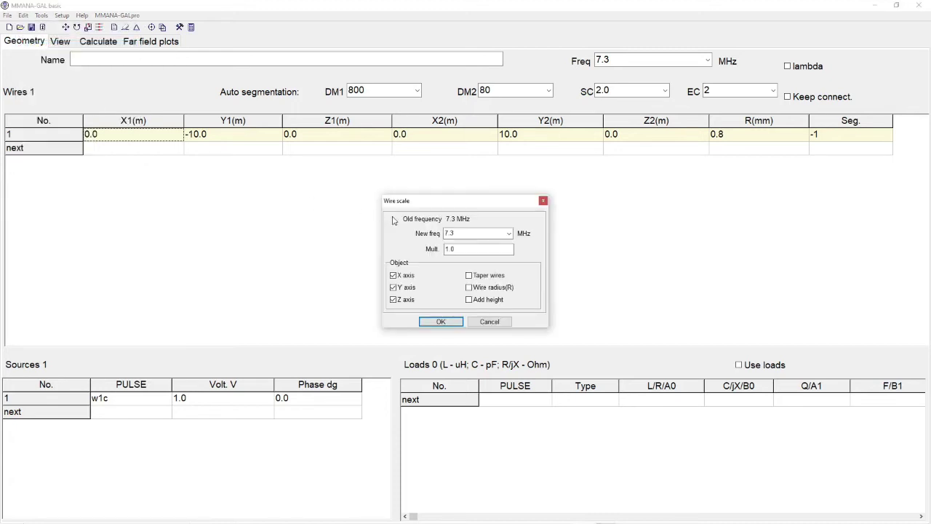
pyautogui.doubleClick(451, 232)
pyautogui.click(456, 233)
pyautogui.press('BackSpace')
pyautogui.write('100')
pyautogui.click(440, 322)
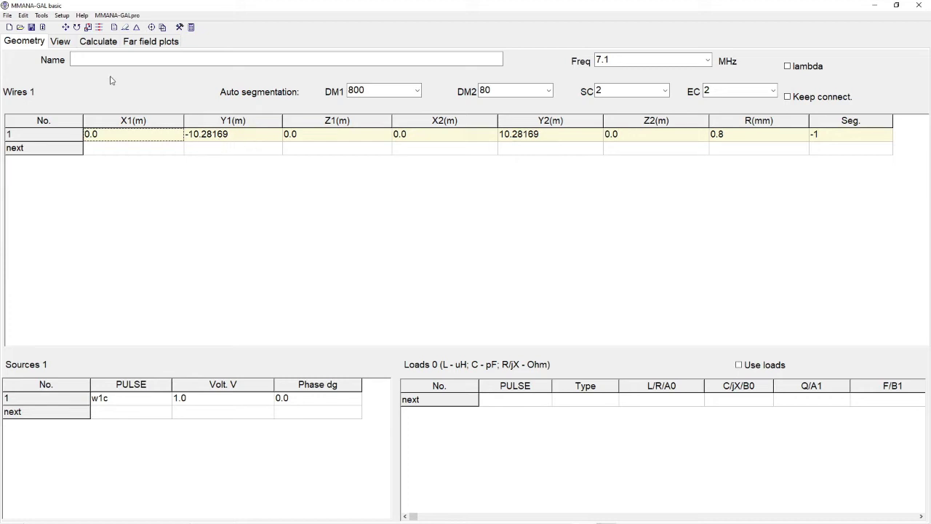
pyautogui.click(95, 42)
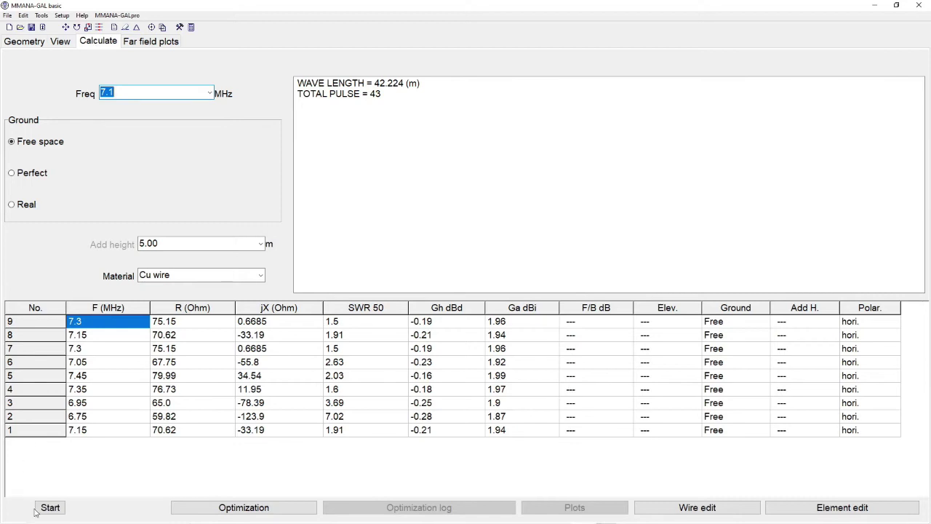
pyautogui.click(48, 509)
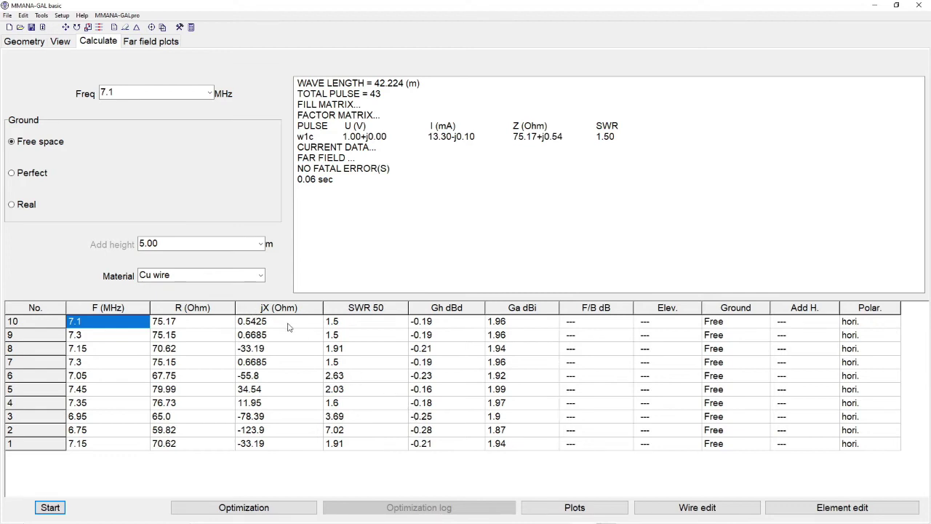
# Compare the scaled wire's end coordinates in the geometry data with the calculated impedance and SWR results
pyautogui.click(24, 42)
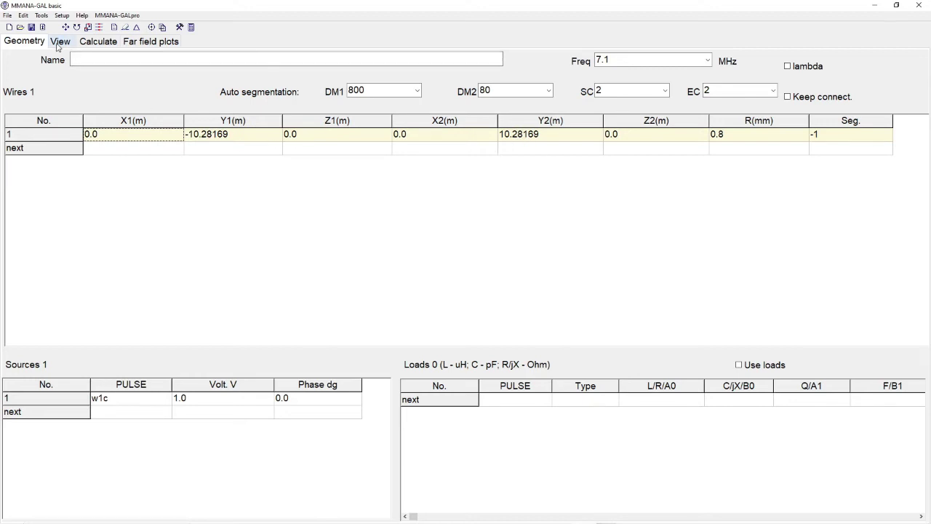
pyautogui.click(90, 45)
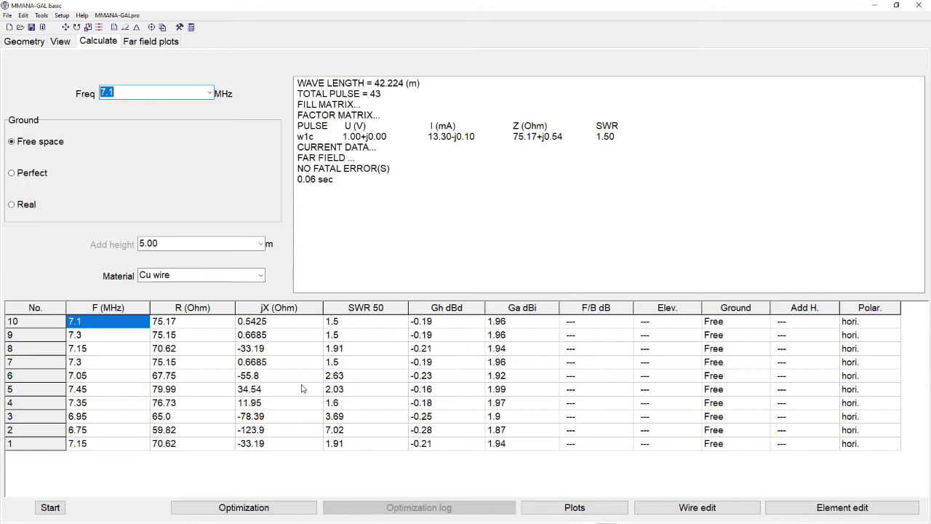
pyautogui.click(35, 45)
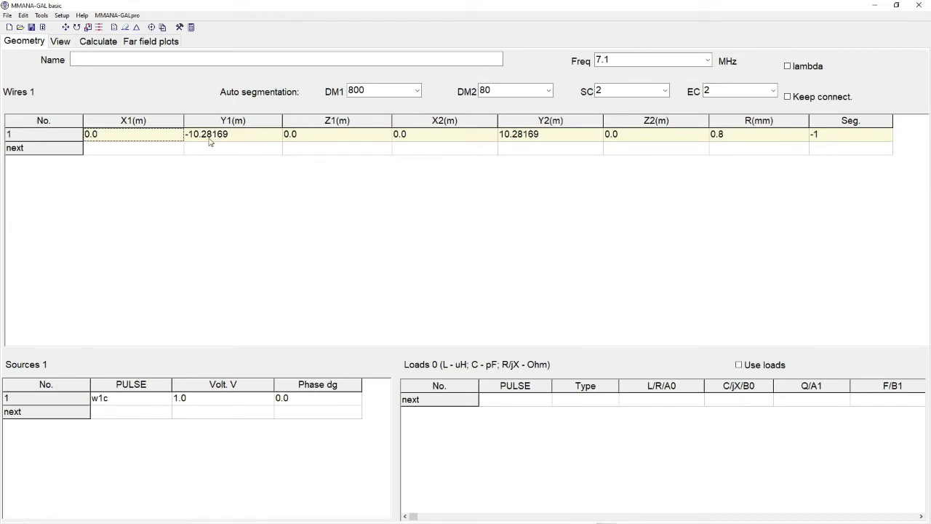
pyautogui.click(60, 41)
pyautogui.click(19, 41)
pyautogui.click(93, 44)
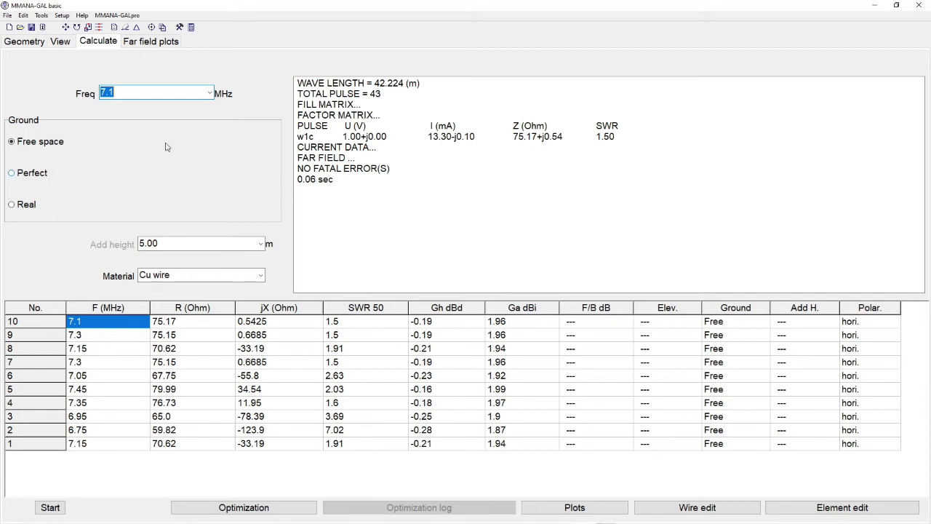
pyautogui.click(11, 44)
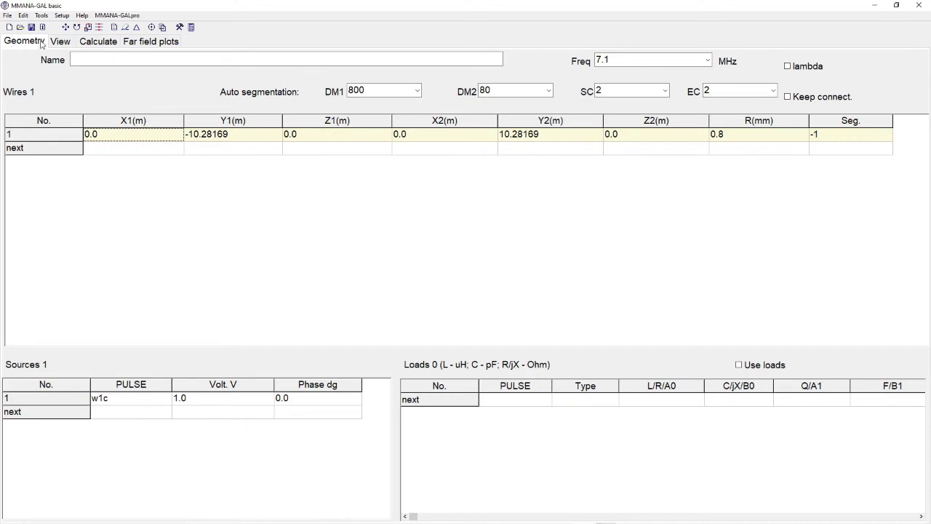
pyautogui.click(89, 43)
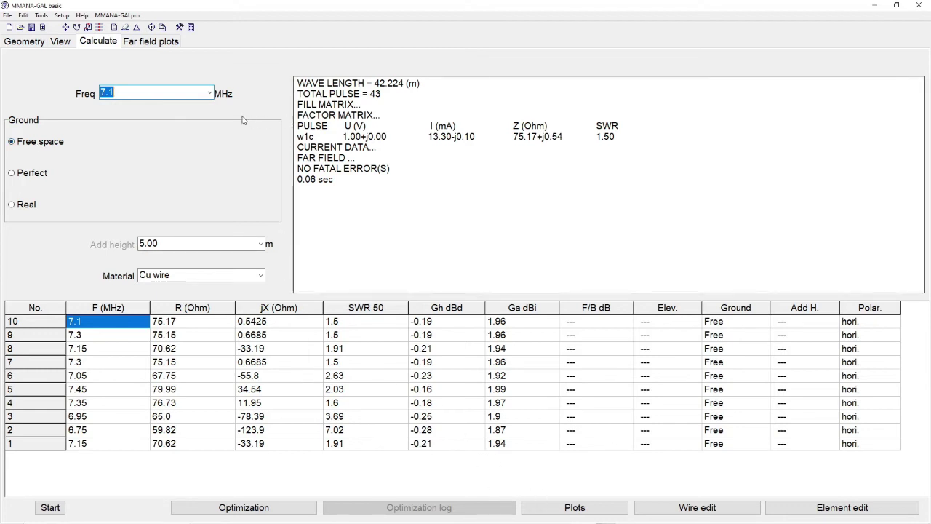
# Examine the scaled dipole's far field in the 2D plots and from several angles in 3D, and return to the calculation results
pyautogui.click(151, 41)
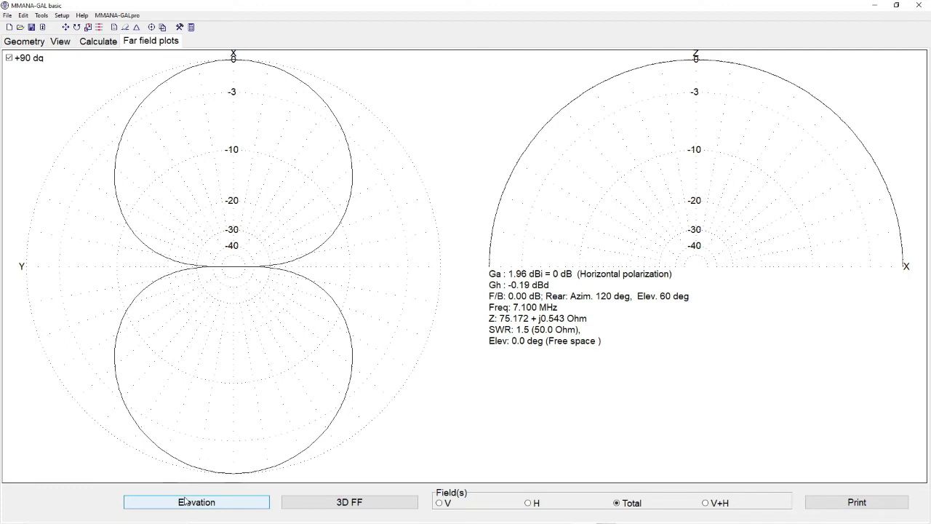
pyautogui.click(357, 507)
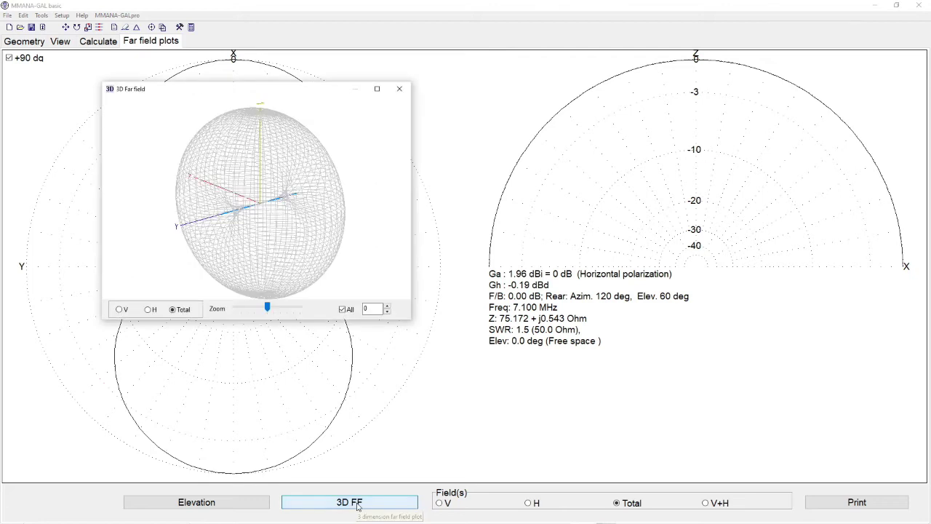
pyautogui.moveTo(339, 104); pyautogui.dragTo(215, 221)
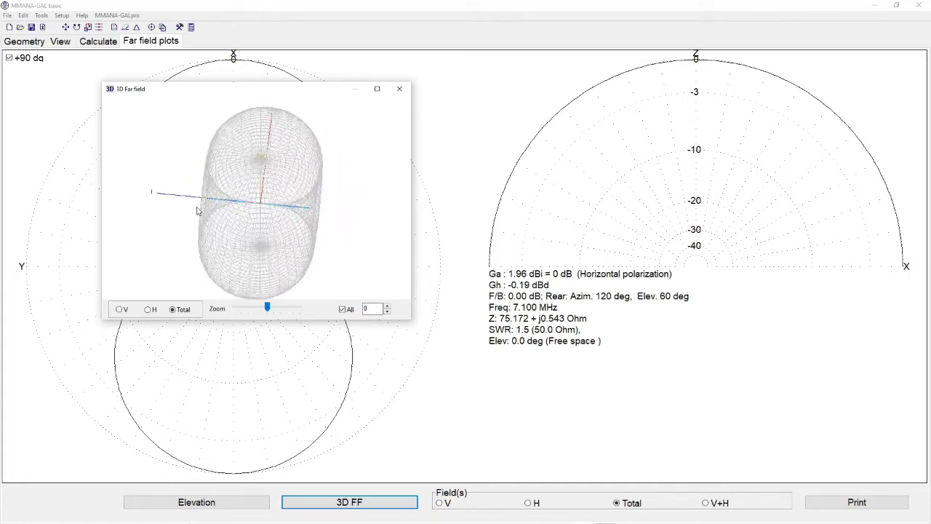
pyautogui.moveTo(196, 179); pyautogui.dragTo(247, 165)
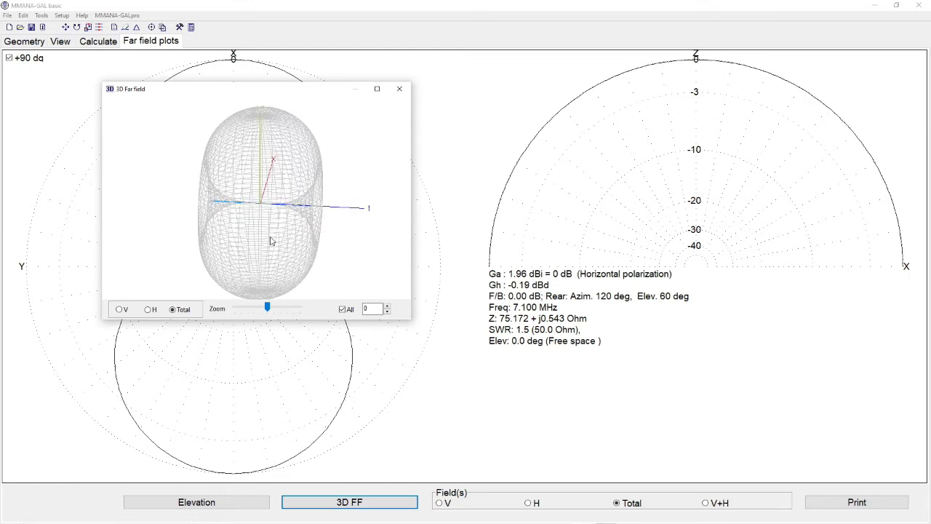
pyautogui.moveTo(243, 241); pyautogui.dragTo(213, 236)
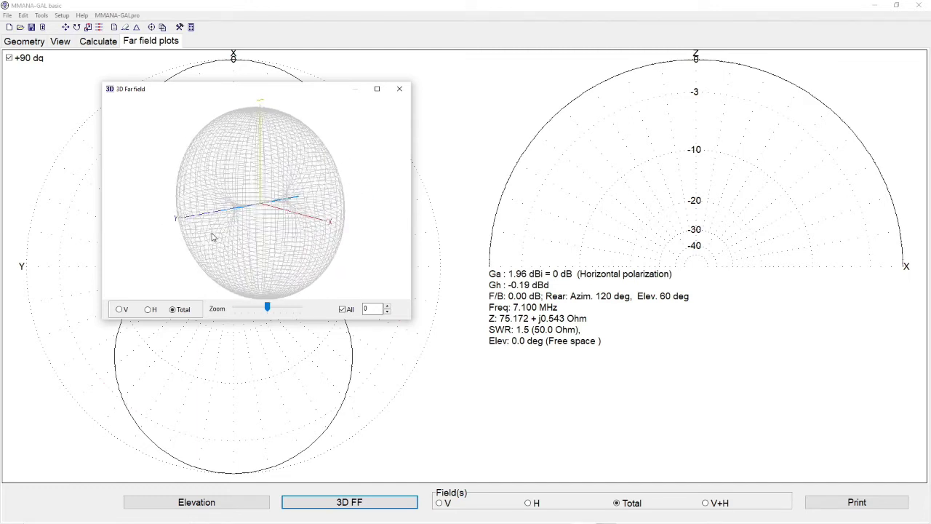
pyautogui.click(398, 92)
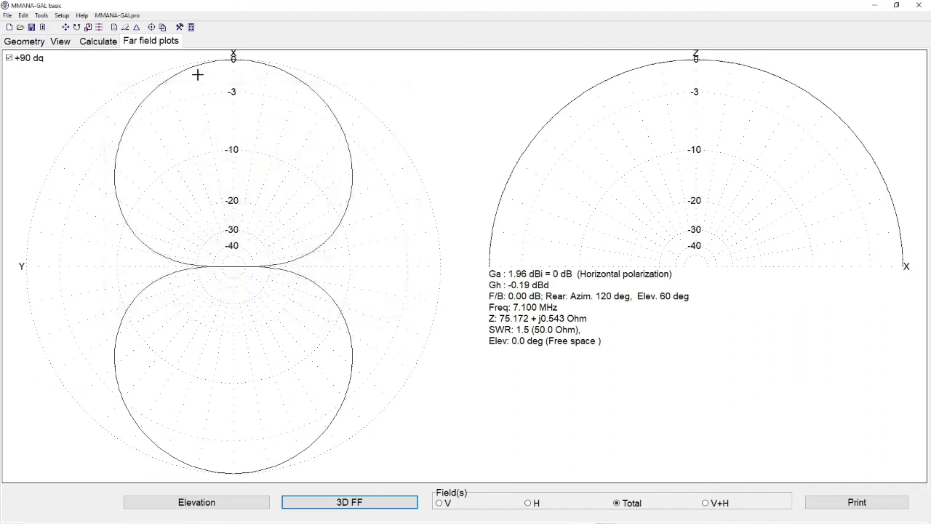
pyautogui.click(97, 42)
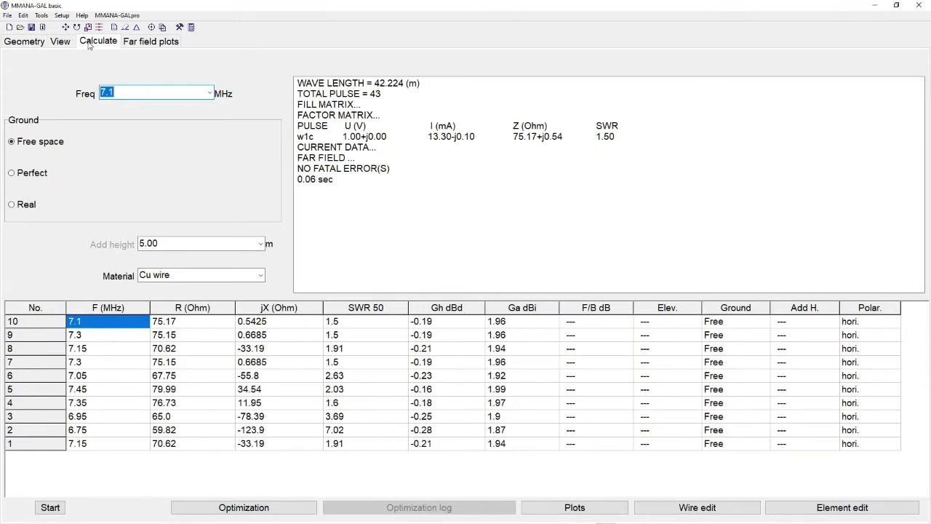
# Switch the ground type to Real and accept the existing real ground parameters
pyautogui.click(11, 206)
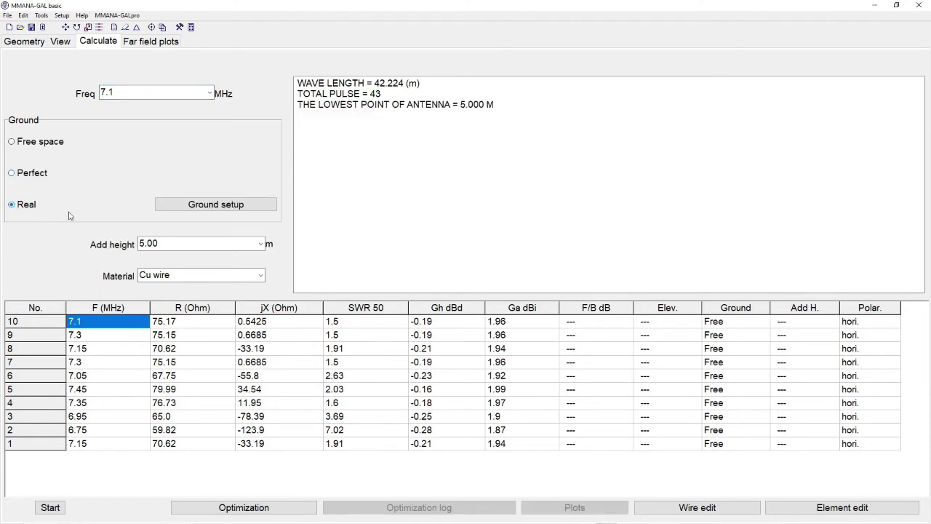
pyautogui.click(203, 207)
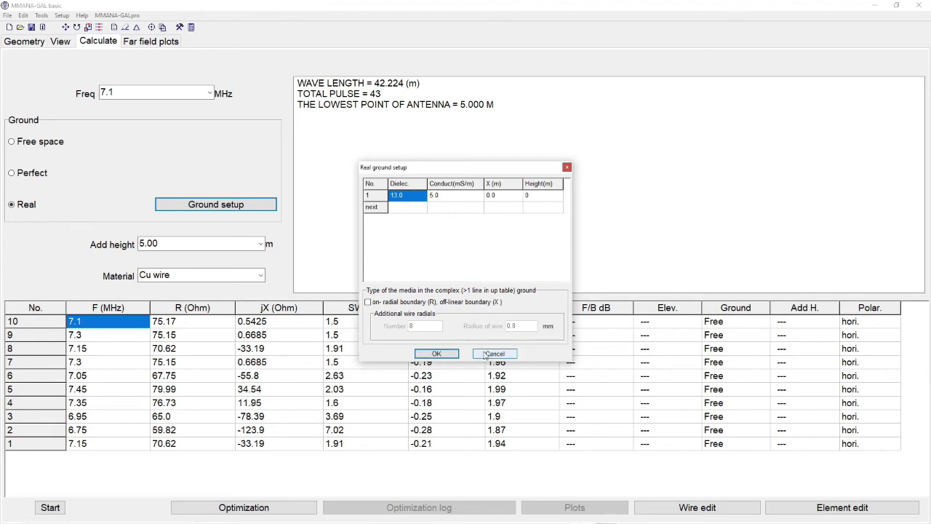
pyautogui.click(442, 355)
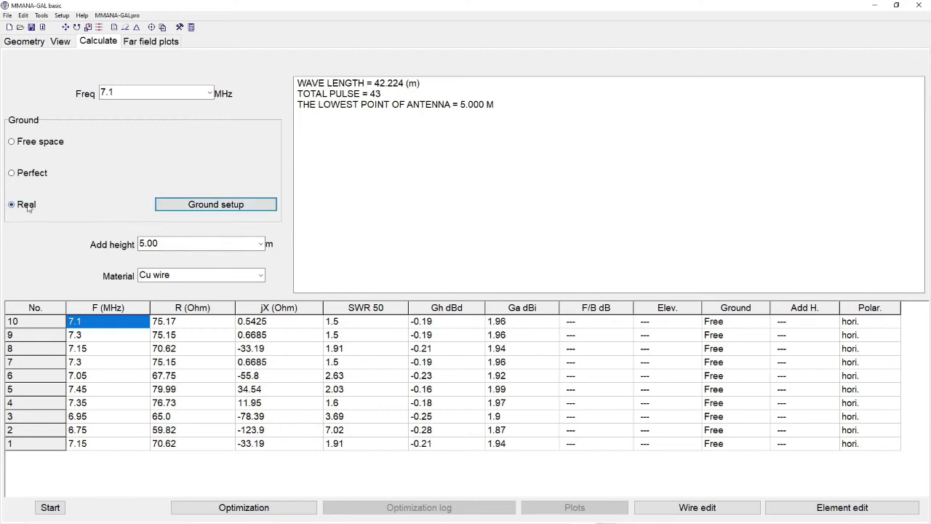
# Set the added antenna height to 12.00 m and calculate the dipole over real ground
pyautogui.click(161, 243)
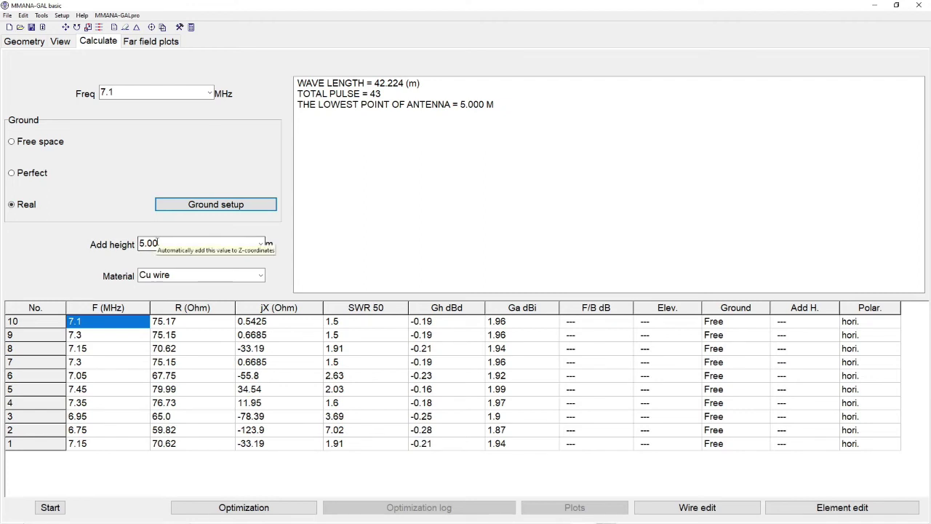
pyautogui.press('Tab')
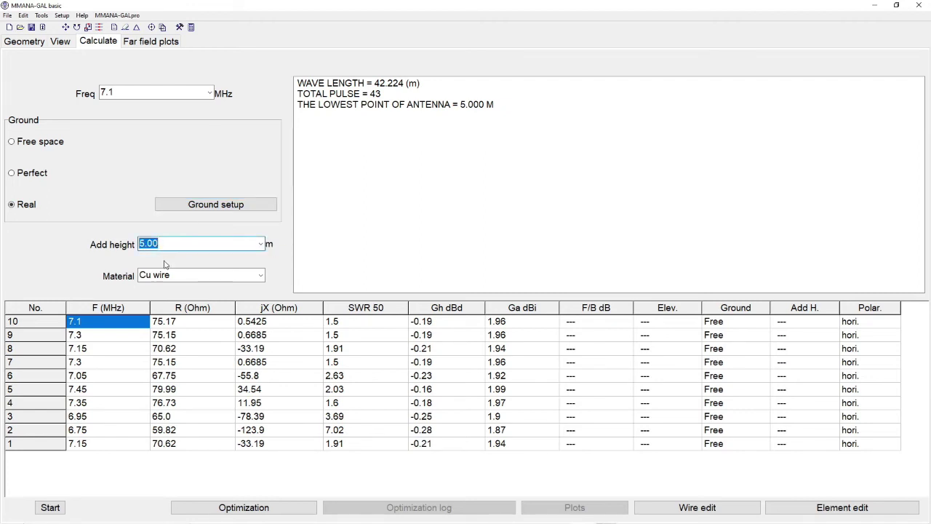
pyautogui.write('12')
pyautogui.write('.00')
pyautogui.click(50, 508)
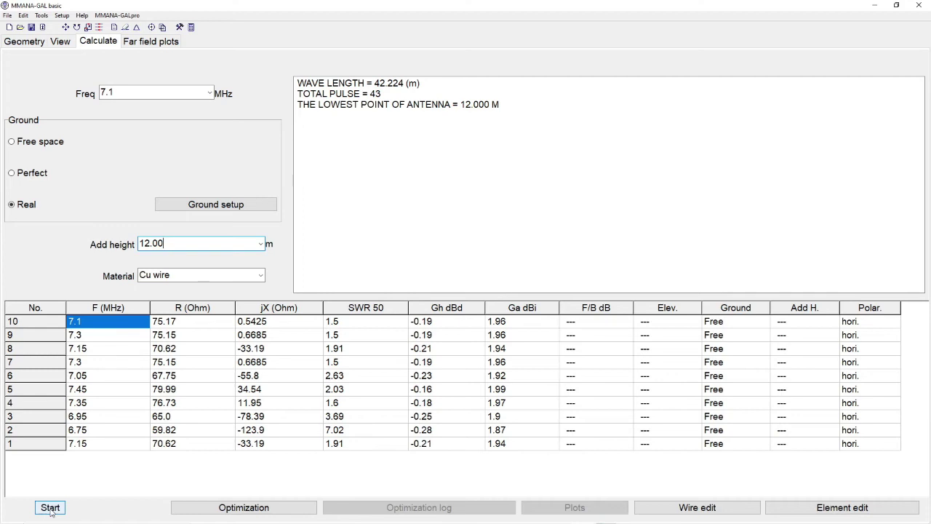
pyautogui.click(50, 508)
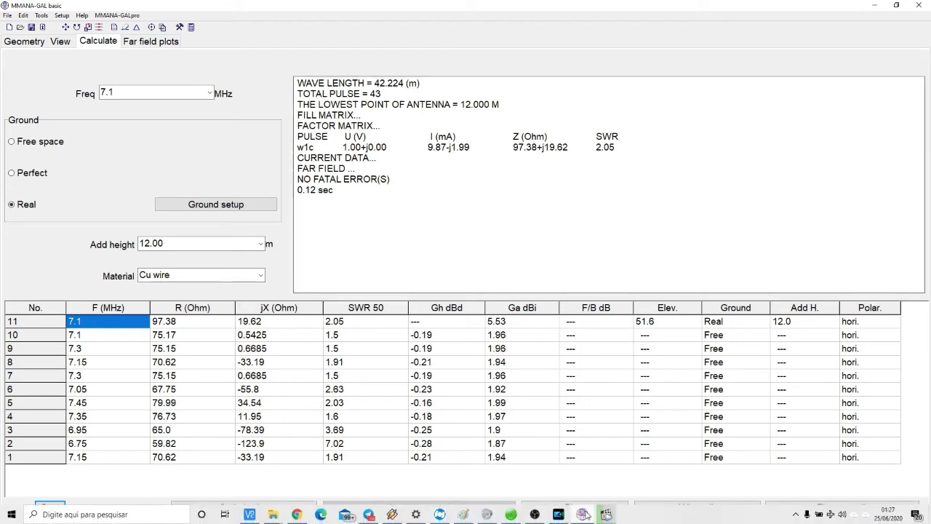
# Calculate the detailed plot points over a 400 kHz bandwidth and inspect the SWR curve around 7.1 MHz
pyautogui.click(571, 508)
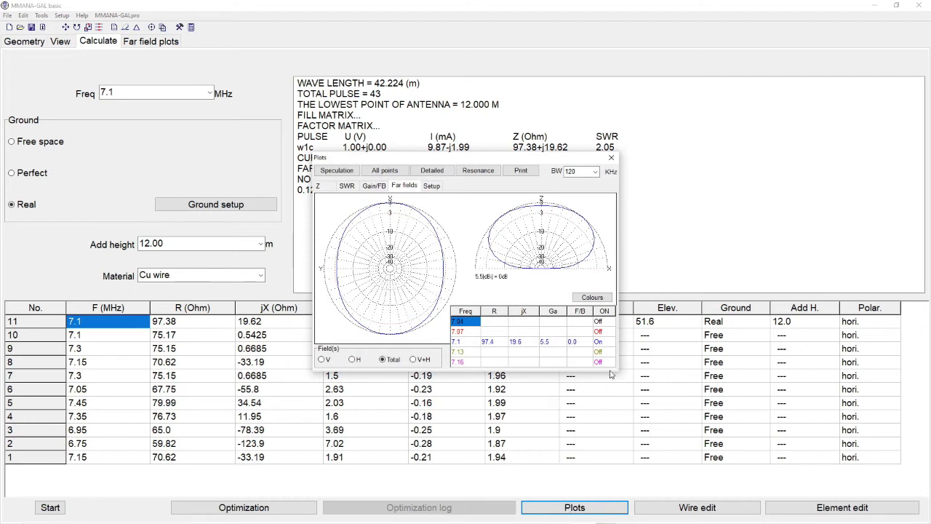
pyautogui.doubleClick(568, 171)
pyautogui.write('400')
pyautogui.click(431, 171)
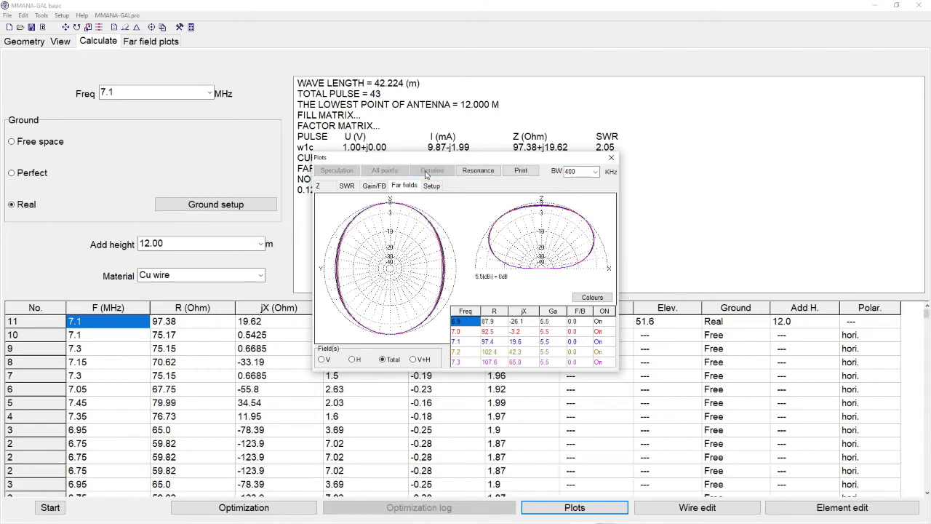
pyautogui.moveTo(439, 158); pyautogui.dragTo(434, 69)
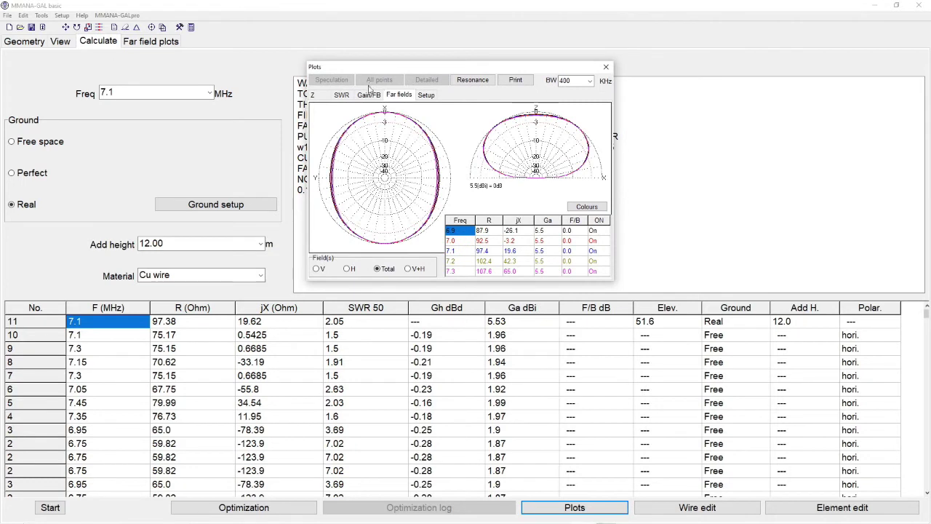
pyautogui.click(342, 96)
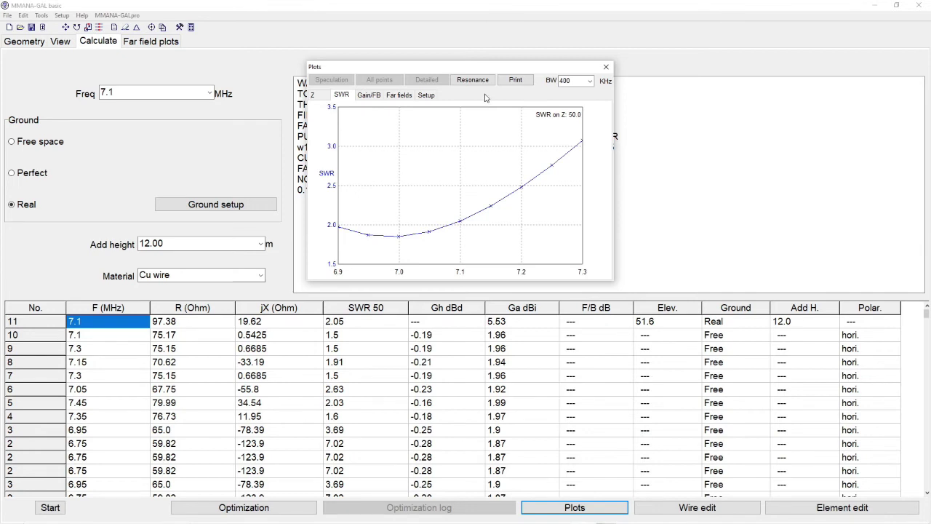
pyautogui.moveTo(459, 70); pyautogui.dragTo(437, 157)
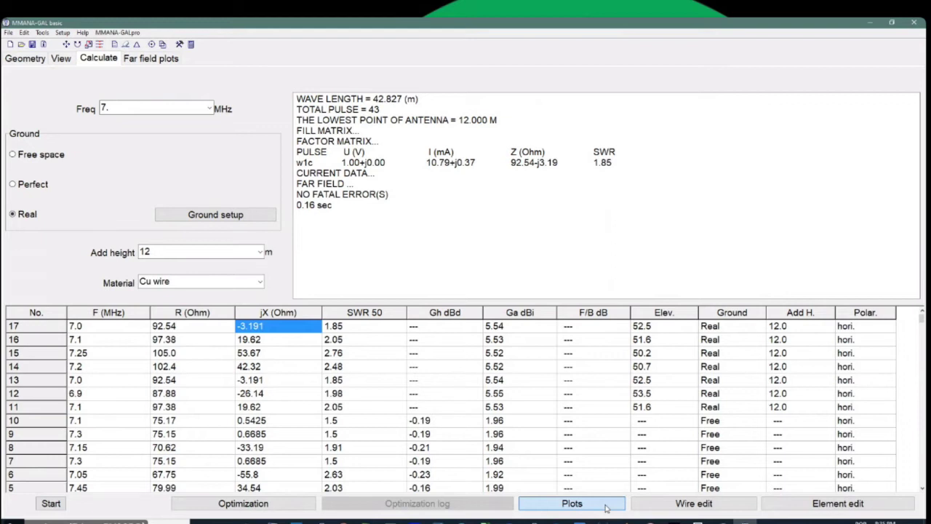
# Calculate the detailed plot points for the 7 MHz result, inspect its SWR curve and close the plots
pyautogui.click(604, 506)
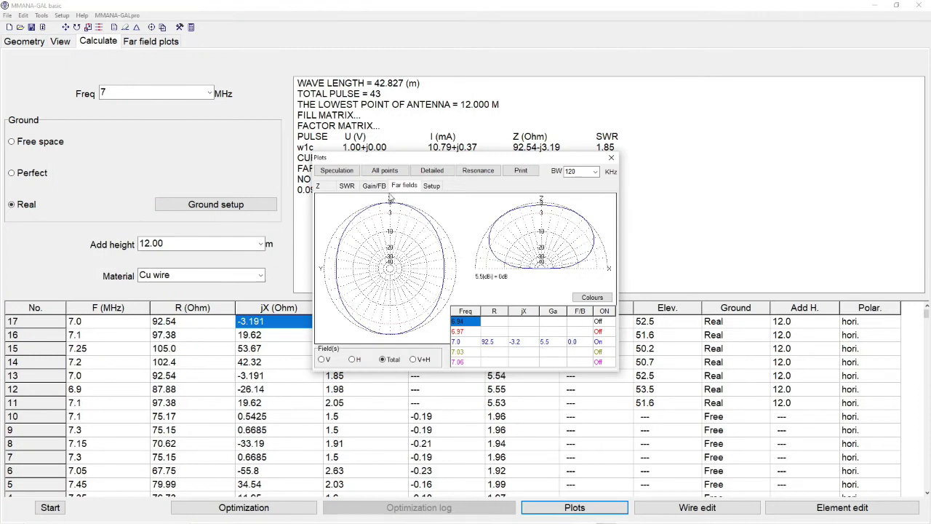
pyautogui.click(347, 186)
pyautogui.click(369, 186)
pyautogui.click(401, 187)
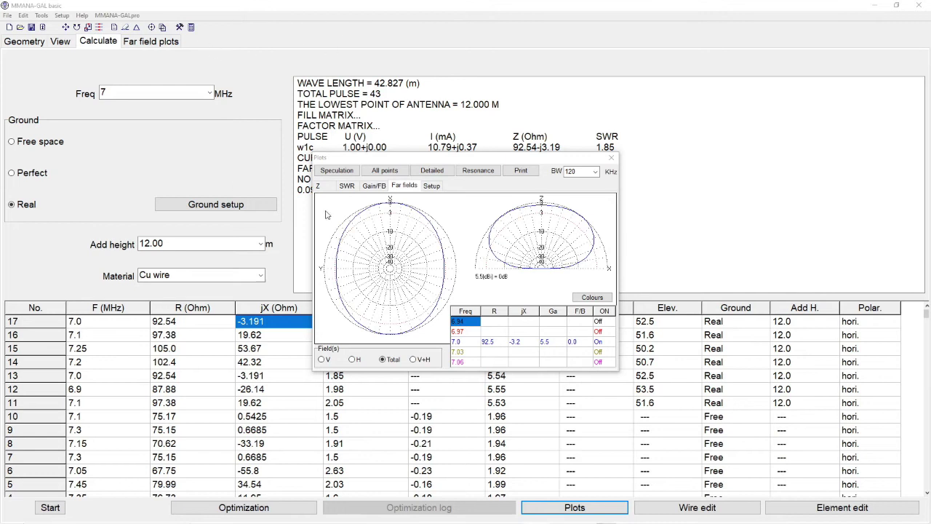
pyautogui.click(347, 186)
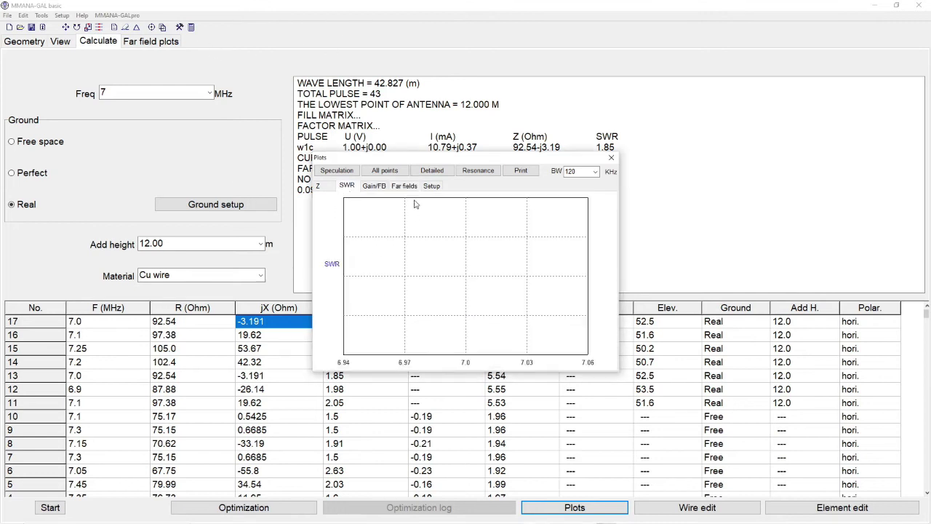
pyautogui.click(450, 172)
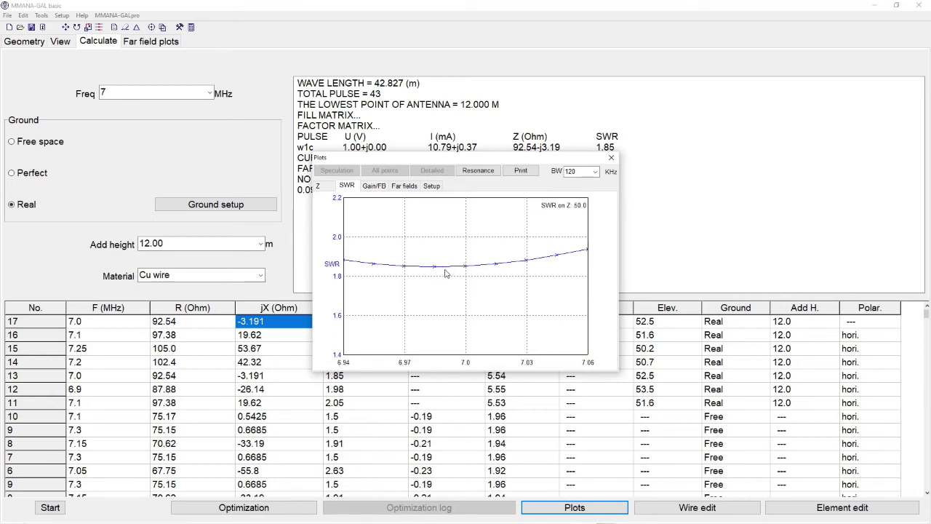
pyautogui.click(611, 159)
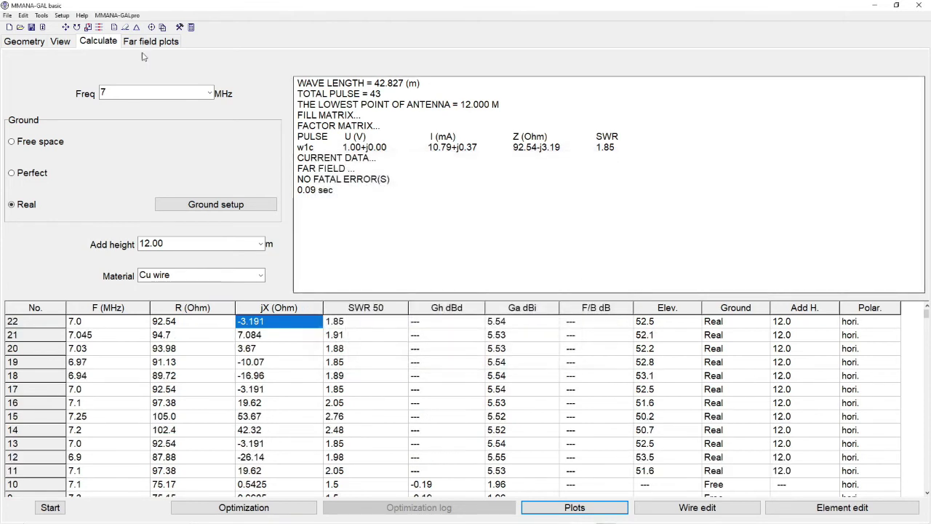
# Apply Wire scale on the X, Y and Z axes with a new frequency of 7.1 MHz and recalculate the antenna
pyautogui.click(23, 16)
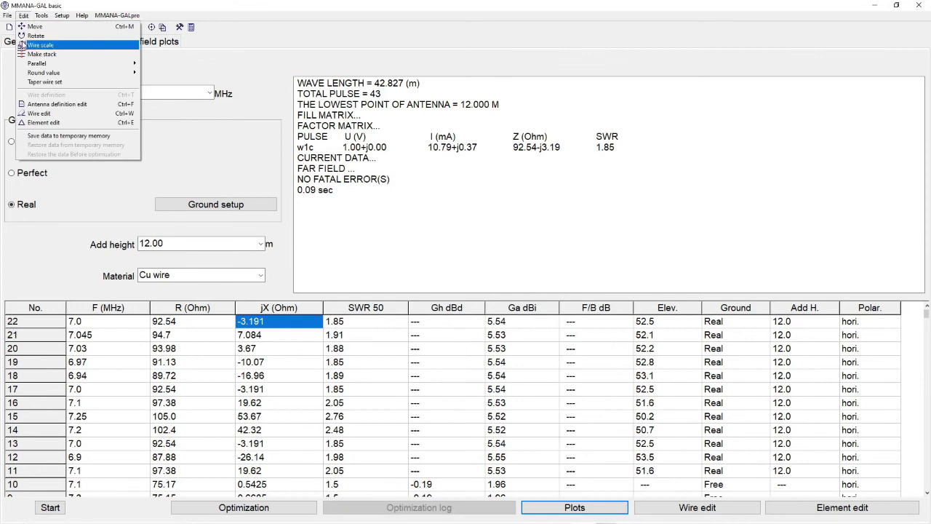
pyautogui.click(23, 45)
pyautogui.doubleClick(462, 234)
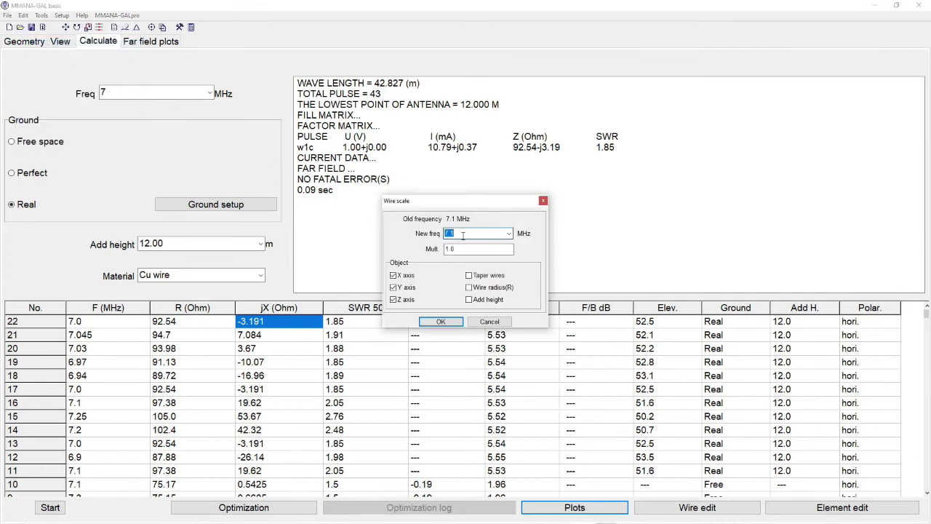
pyautogui.click(462, 235)
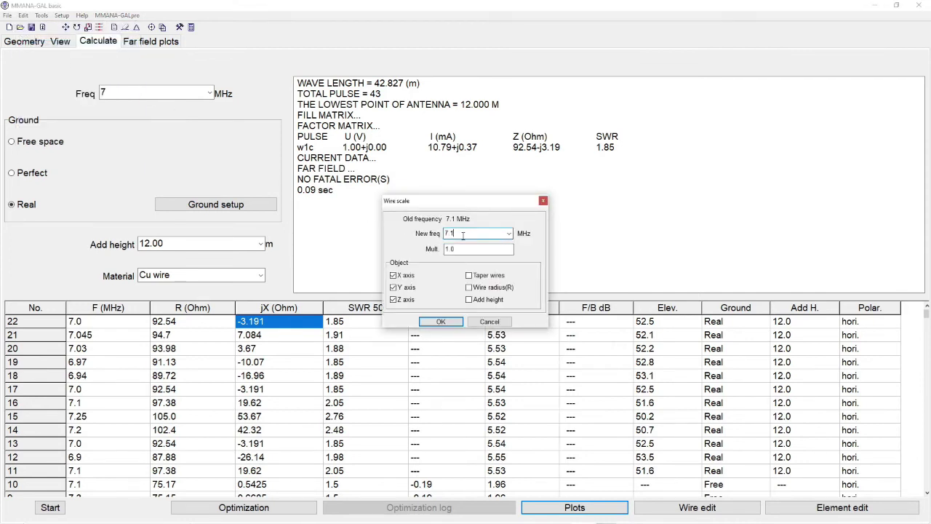
pyautogui.click(444, 322)
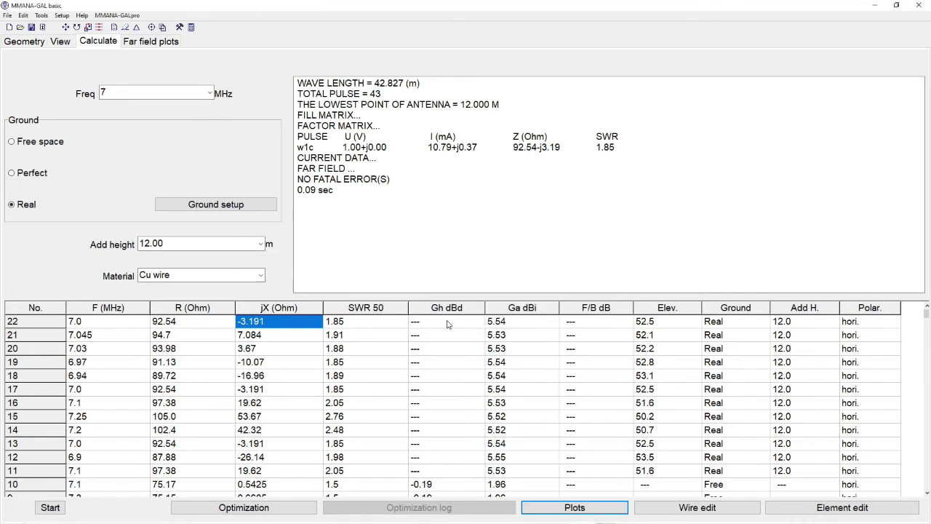
pyautogui.click(102, 46)
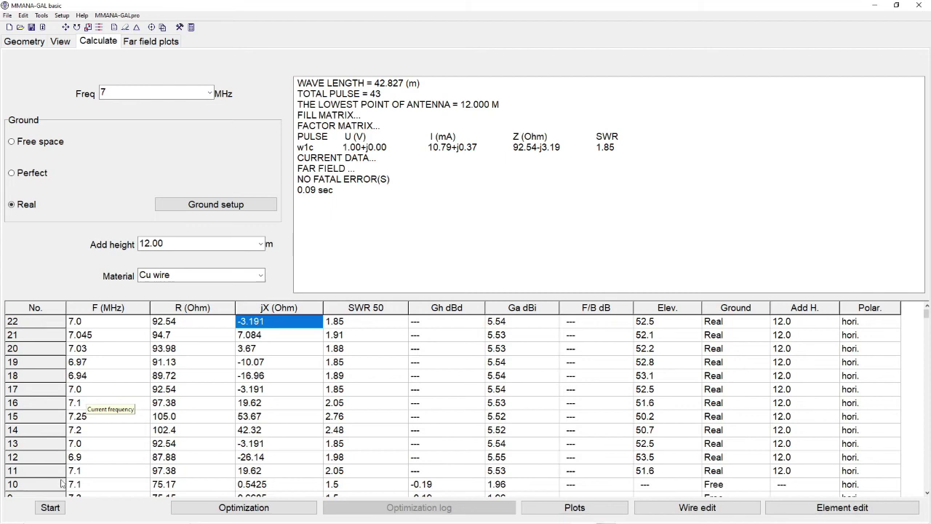
pyautogui.click(50, 508)
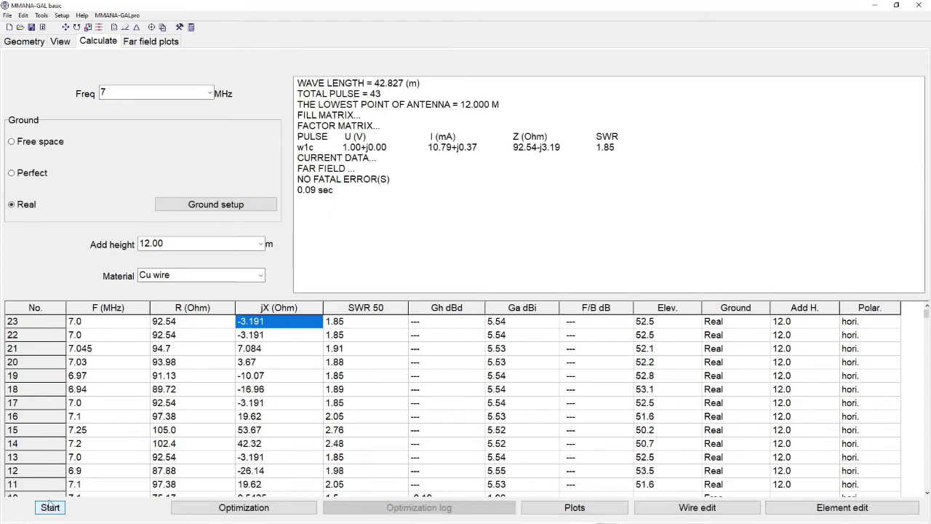
# Set the calculation frequency to 7.1 MHz and recalculate the dipole over real ground
pyautogui.click(110, 91)
pyautogui.click(109, 90)
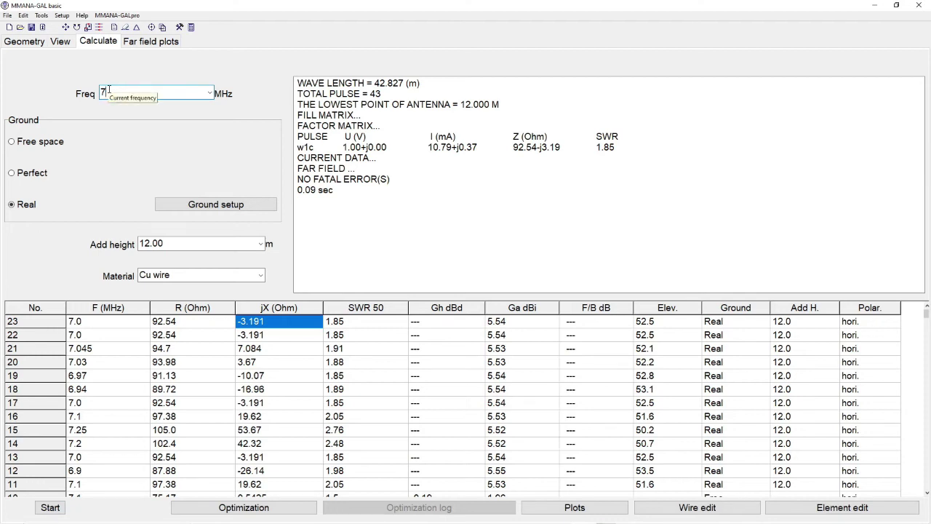
pyautogui.write('.1')
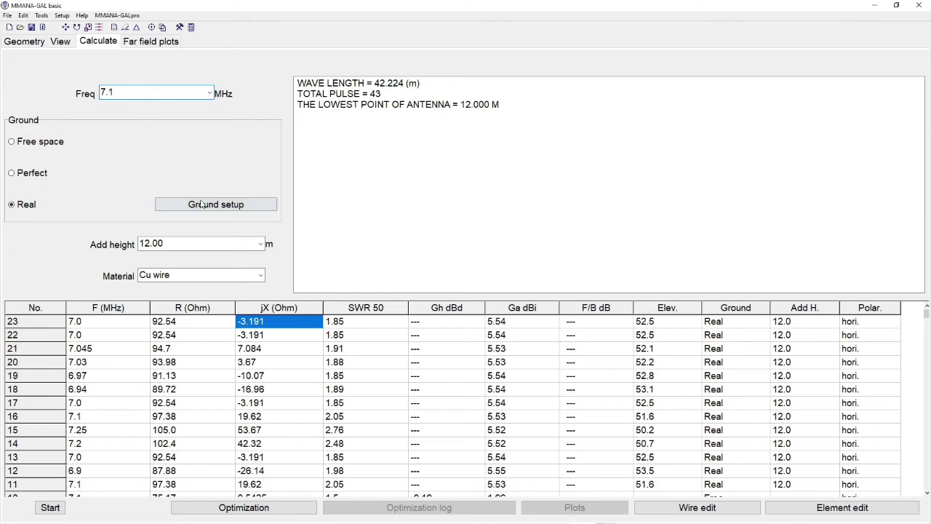
pyautogui.click(50, 509)
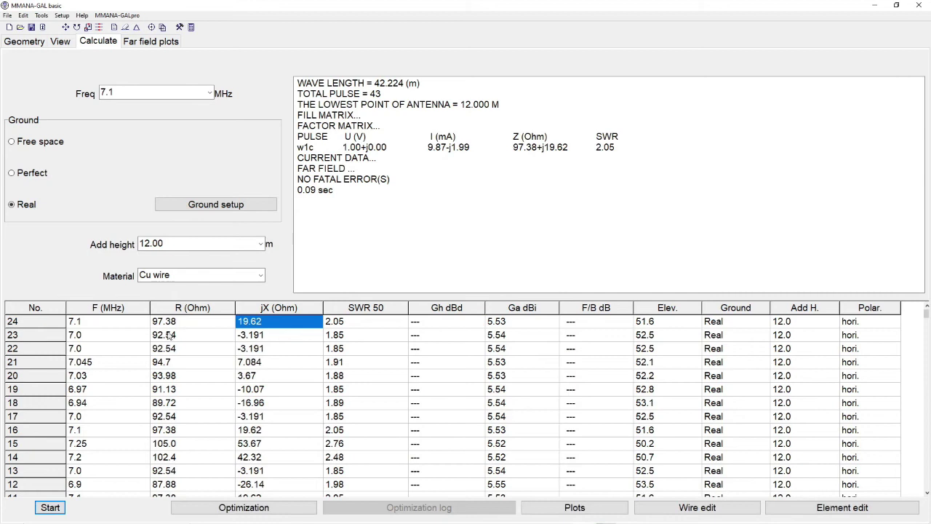
# Compare the horizontal and vertical field components in the 2D far-field plots of the 7.1 MHz result, and close the plots
pyautogui.click(553, 507)
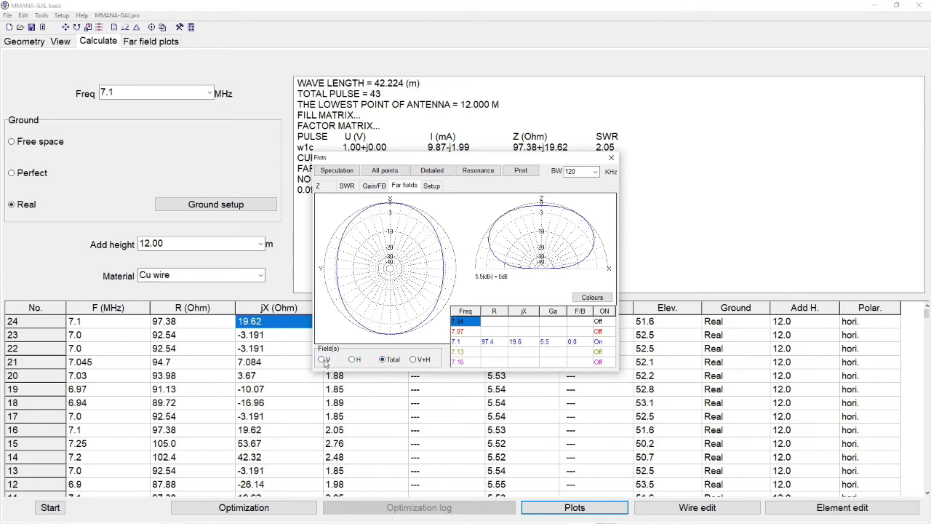
pyautogui.click(354, 360)
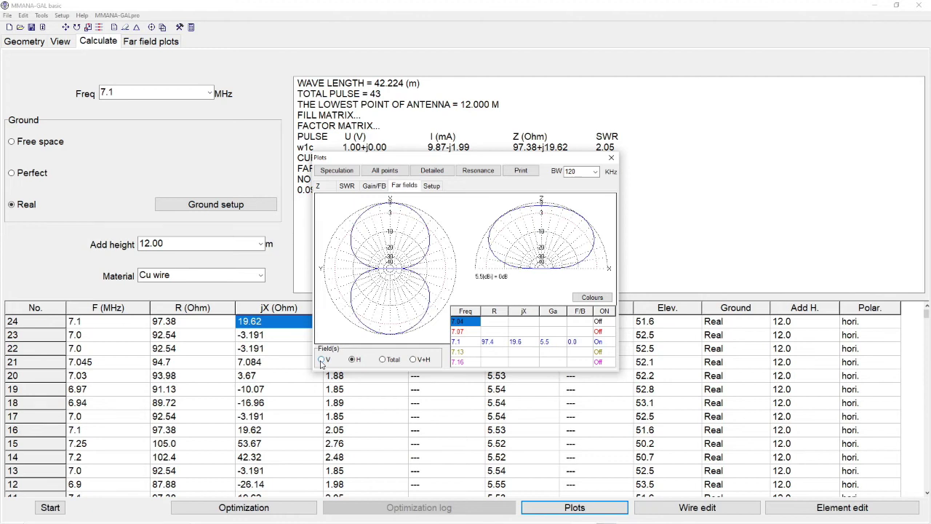
pyautogui.click(322, 361)
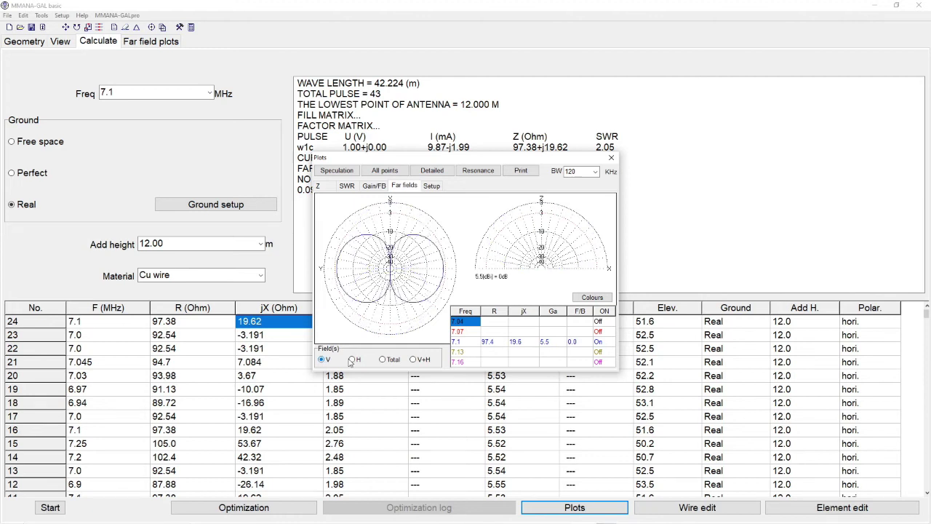
pyautogui.click(354, 360)
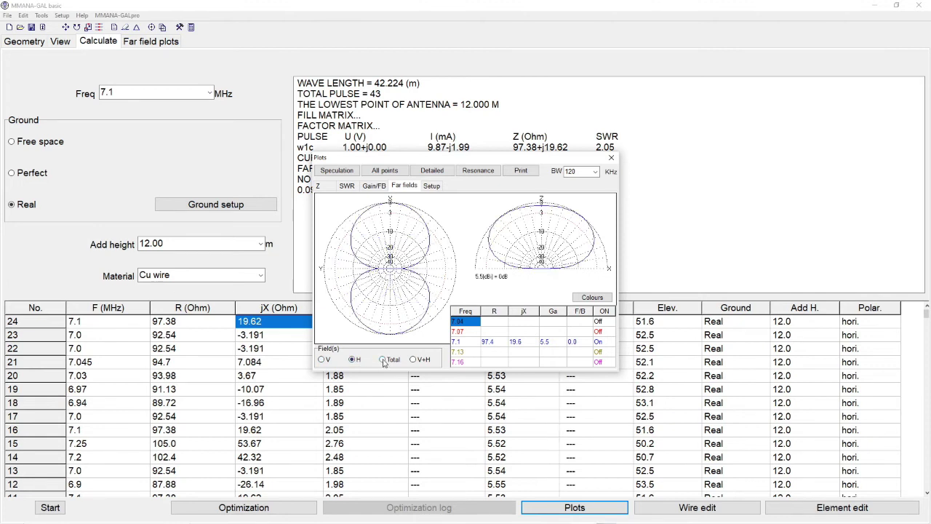
pyautogui.click(322, 361)
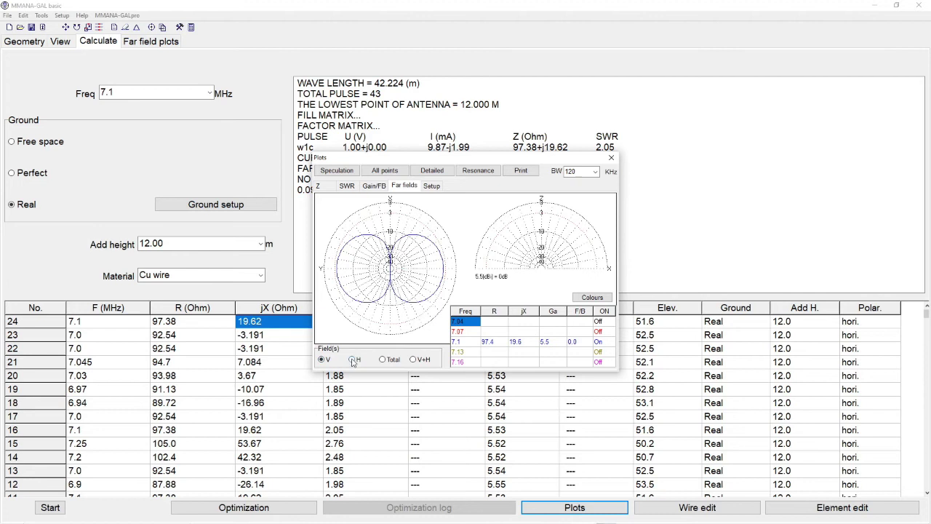
pyautogui.click(353, 361)
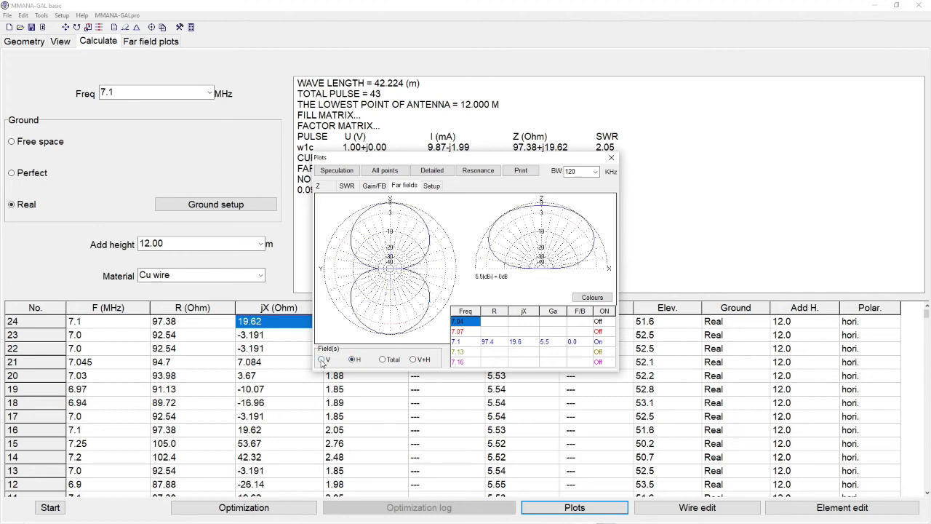
pyautogui.click(322, 361)
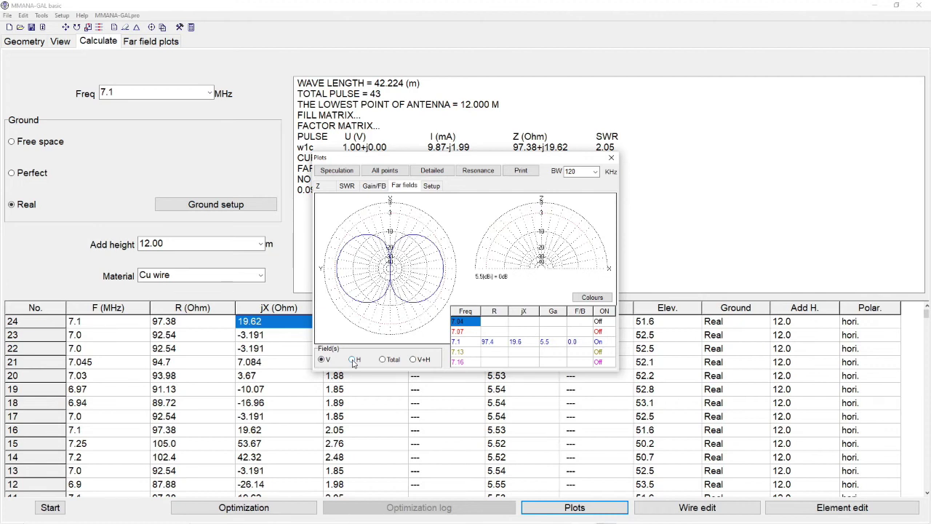
pyautogui.click(353, 360)
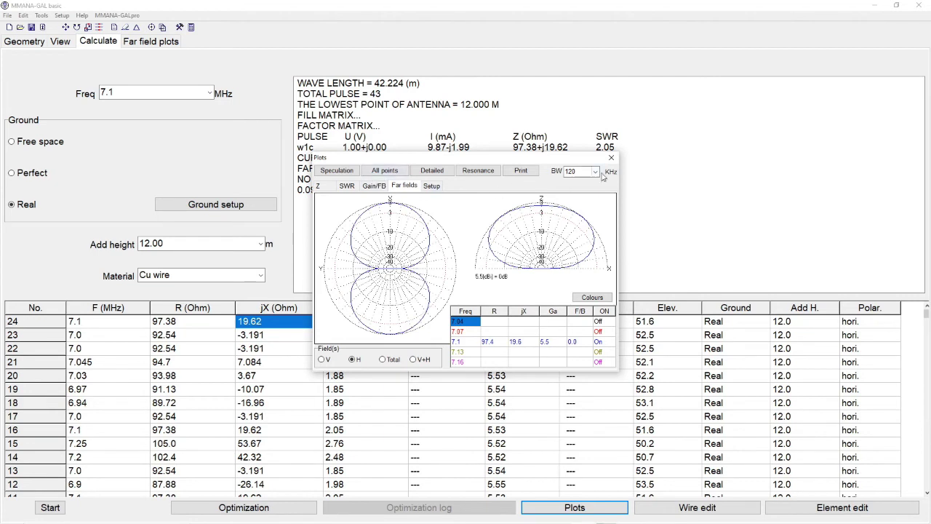
pyautogui.click(613, 158)
pyautogui.click(613, 158)
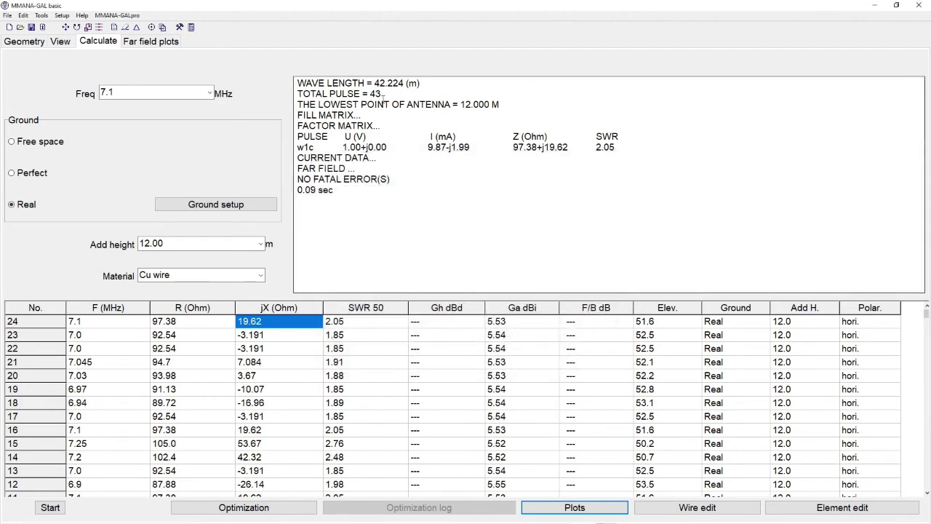
# Examine the 3D far field's horizontal and vertical components over real ground from different angles
pyautogui.click(149, 42)
pyautogui.click(313, 502)
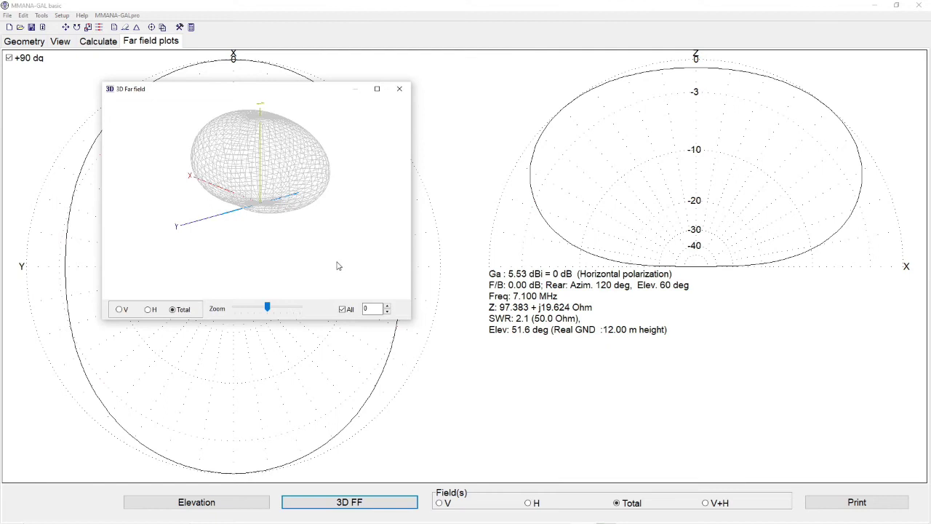
pyautogui.click(149, 310)
pyautogui.moveTo(243, 250)
pyautogui.mouseDown()
pyautogui.moveTo(264, 252)
pyautogui.moveTo(289, 218)
pyautogui.moveTo(289, 245)
pyautogui.moveTo(242, 231)
pyautogui.moveTo(240, 240)
pyautogui.moveTo(306, 245)
pyautogui.moveTo(276, 228)
pyautogui.moveTo(230, 242)
pyautogui.mouseUp()
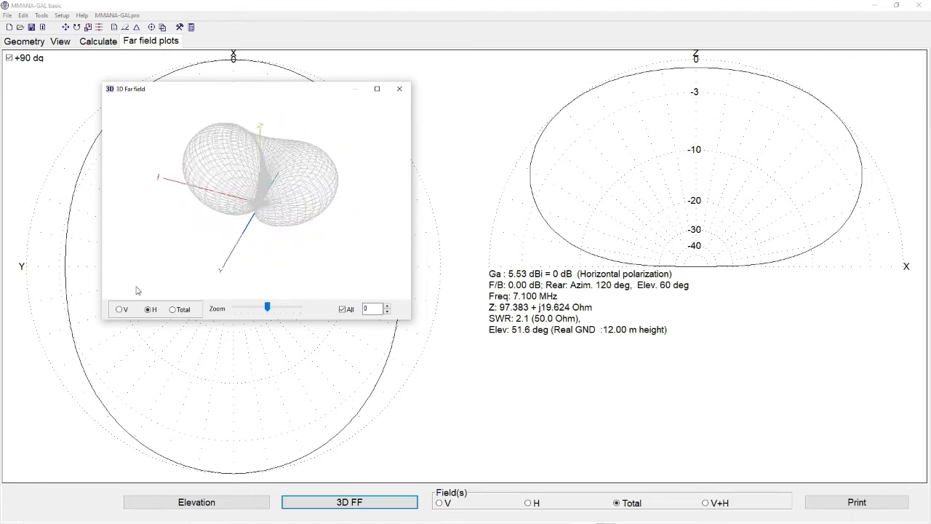
pyautogui.click(121, 310)
pyautogui.moveTo(187, 238); pyautogui.dragTo(187, 259)
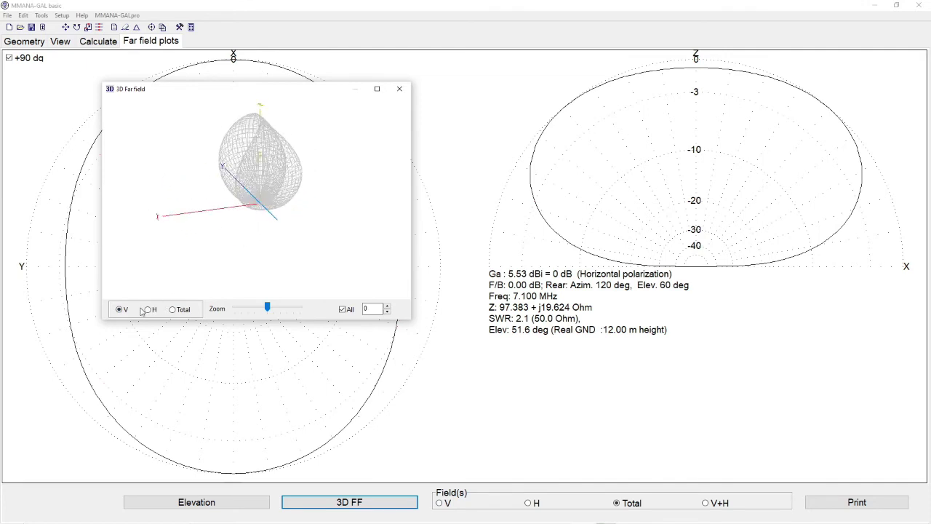
# Compare the vertical and horizontal components of the 3D far field as seen along the X axis, from above and along the wire
pyautogui.moveTo(207, 252)
pyautogui.mouseDown()
pyautogui.moveTo(307, 262)
pyautogui.moveTo(226, 272)
pyautogui.moveTo(217, 259)
pyautogui.mouseUp()
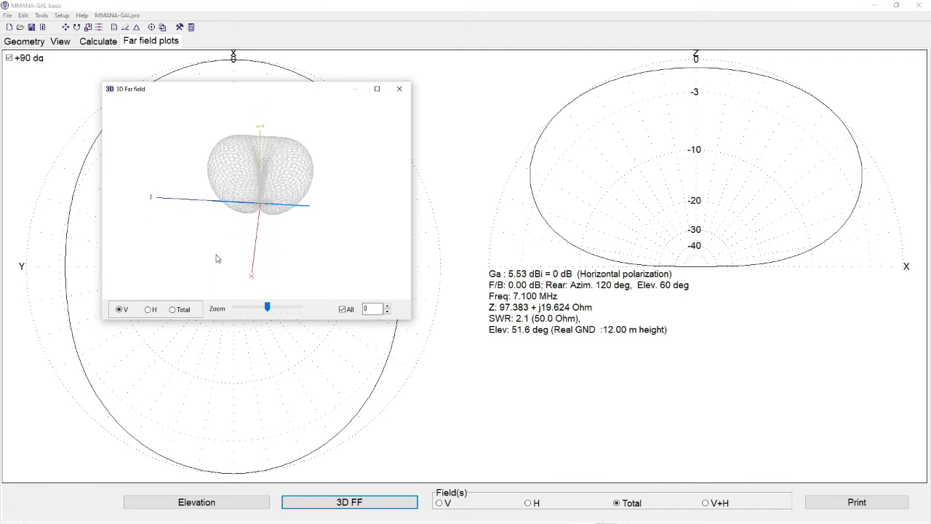
pyautogui.click(149, 310)
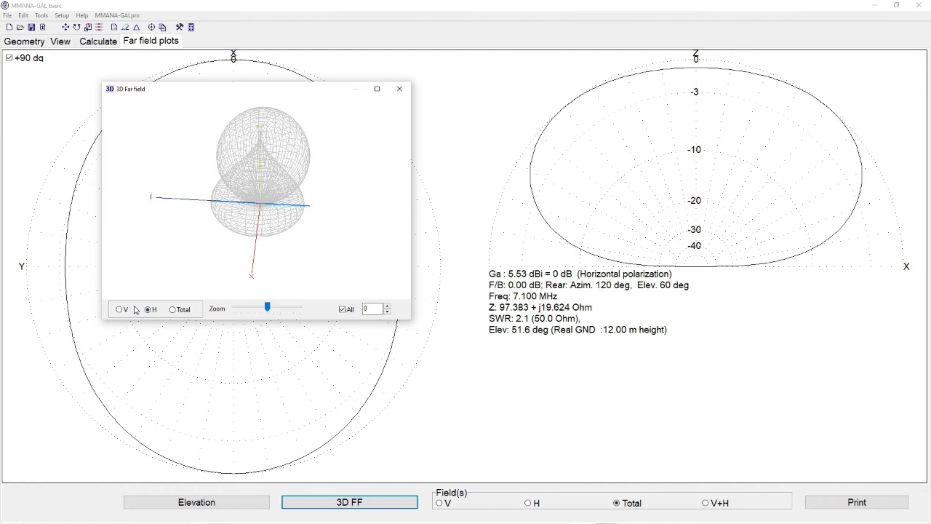
pyautogui.click(120, 310)
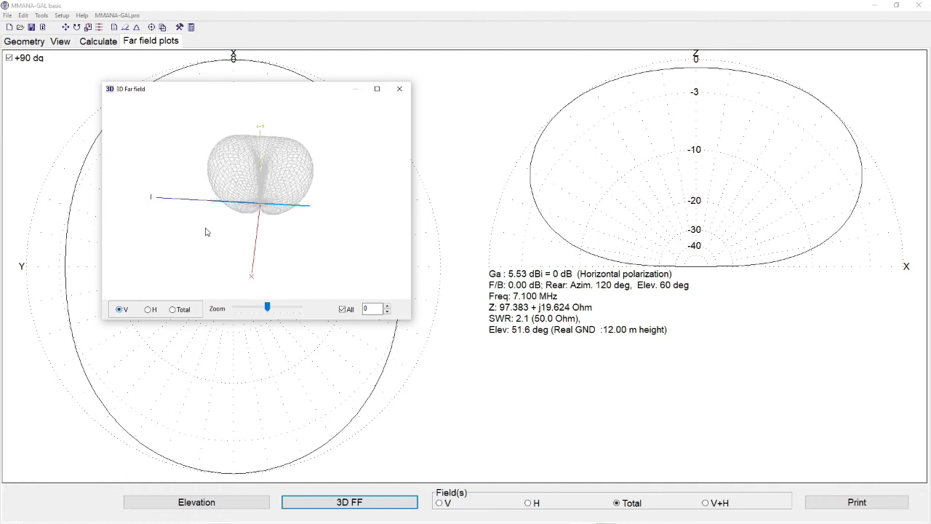
pyautogui.moveTo(209, 224); pyautogui.dragTo(211, 240)
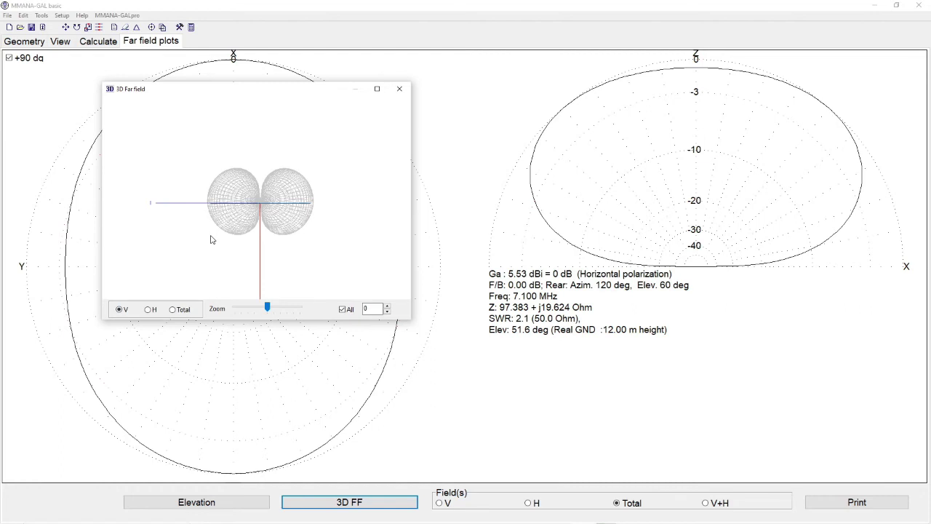
pyautogui.moveTo(210, 247); pyautogui.dragTo(183, 231)
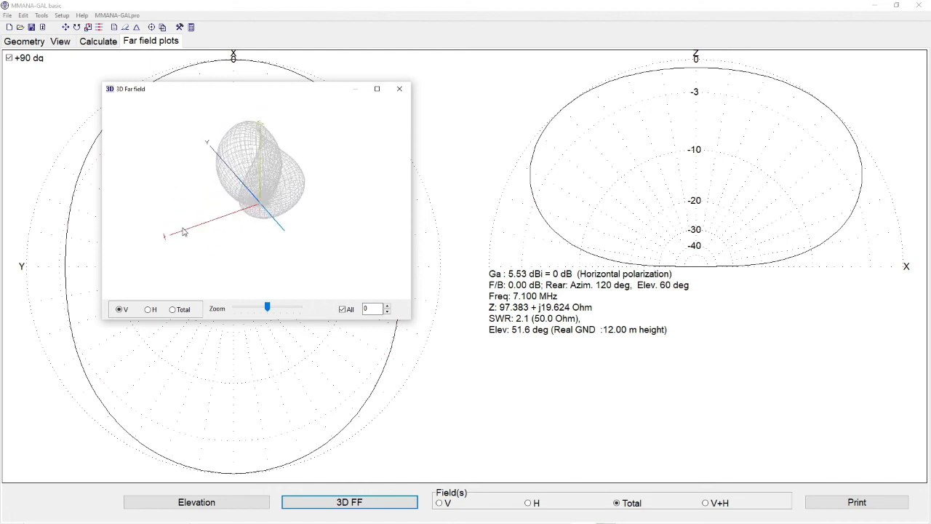
pyautogui.click(151, 309)
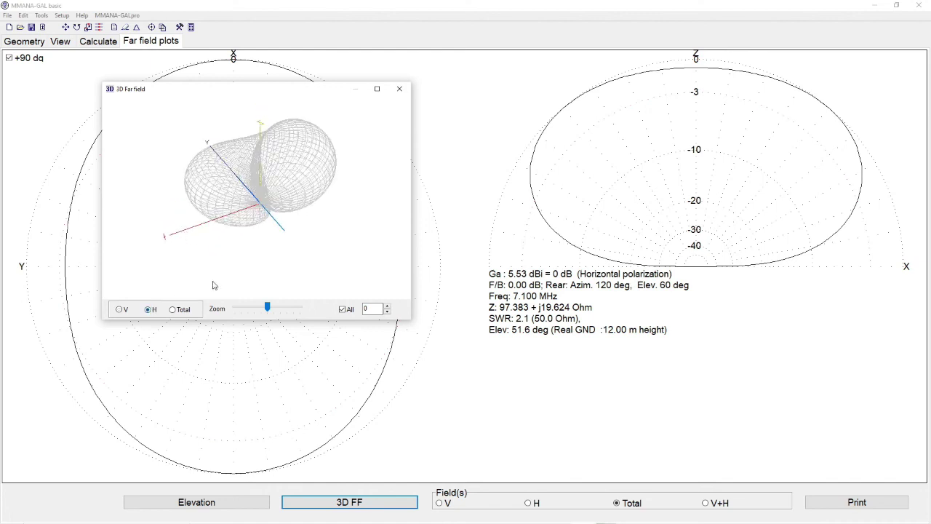
pyautogui.moveTo(287, 262)
pyautogui.mouseDown()
pyautogui.moveTo(202, 258)
pyautogui.moveTo(283, 264)
pyautogui.mouseUp()
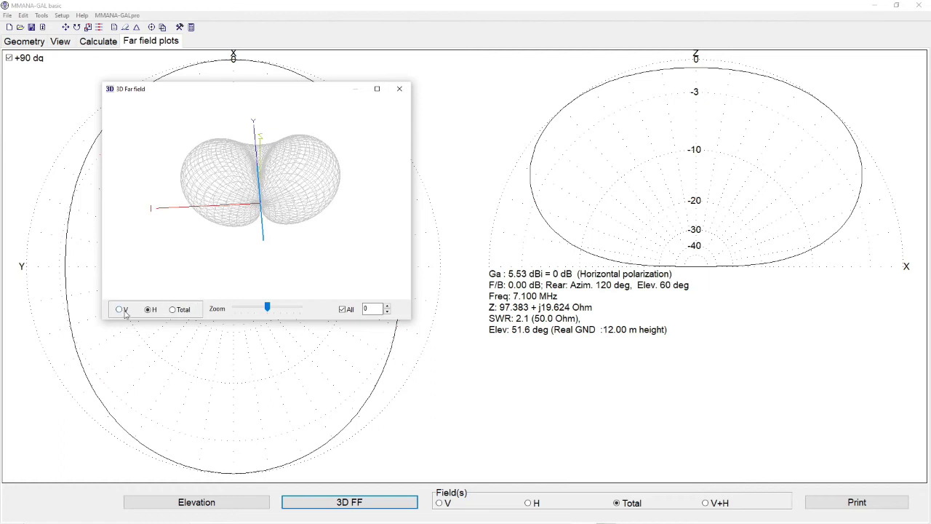